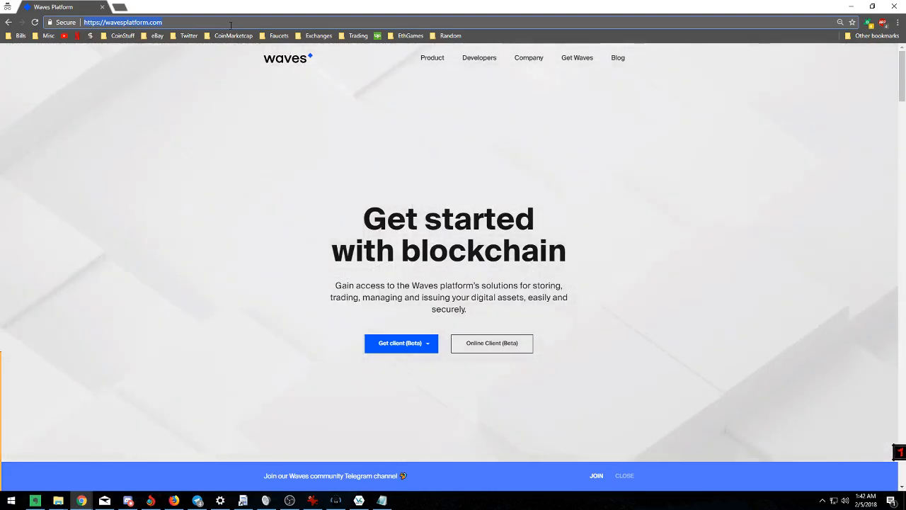
# - Correct the address to reload wavesplatform.com, open Online Client (Beta), and choose Get Started
pyautogui.click(230, 23)
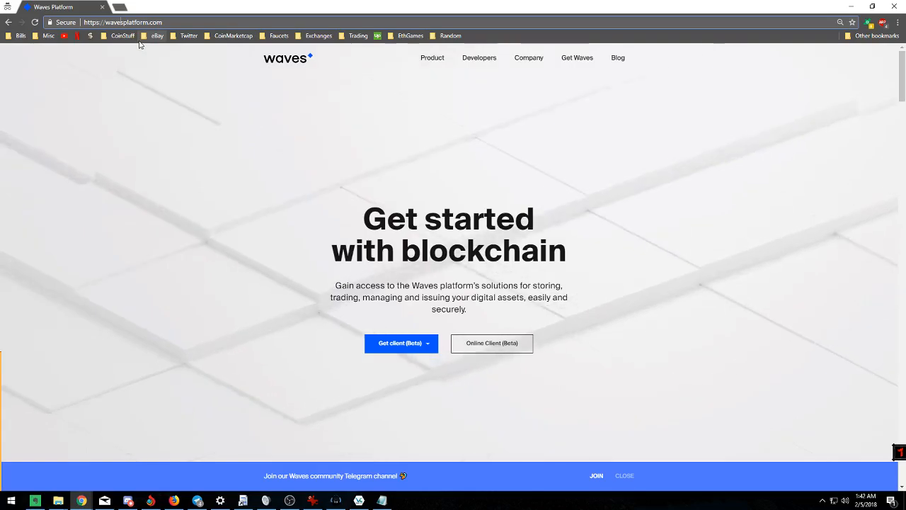
pyautogui.press('BackSpace')
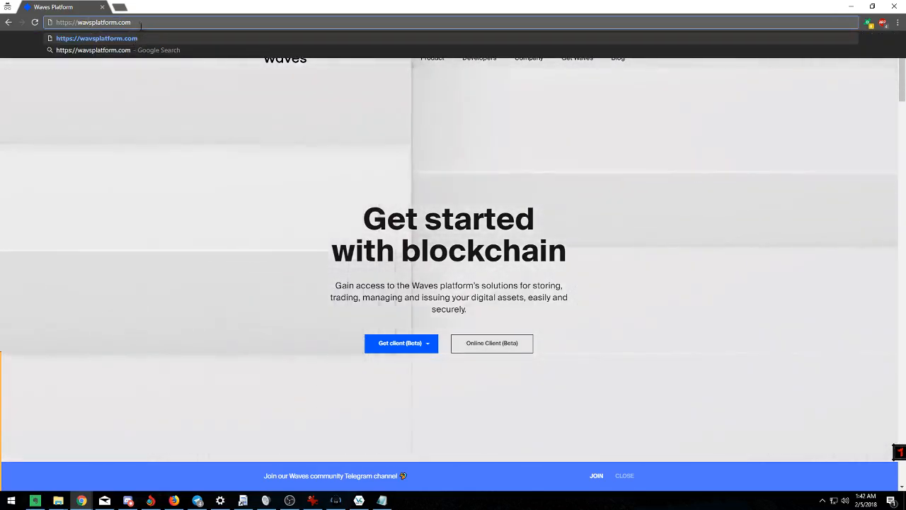
pyautogui.write('e')
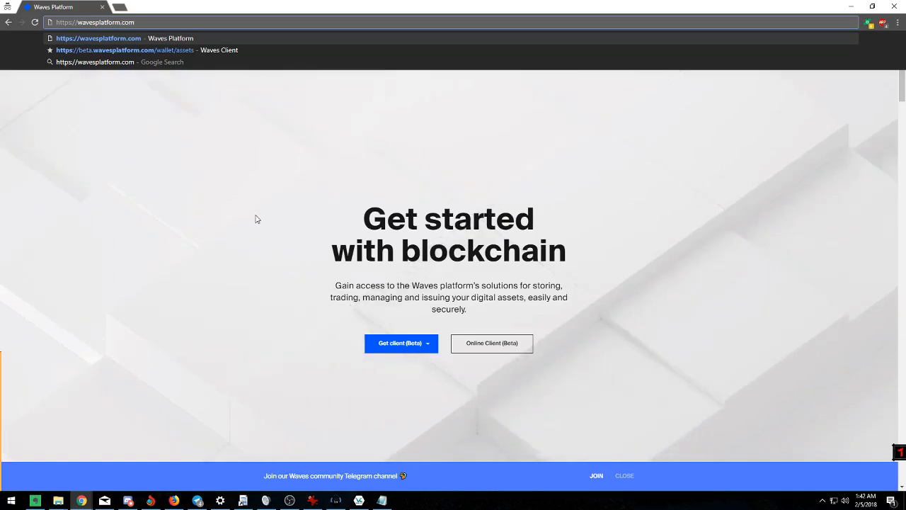
pyautogui.press('Return')
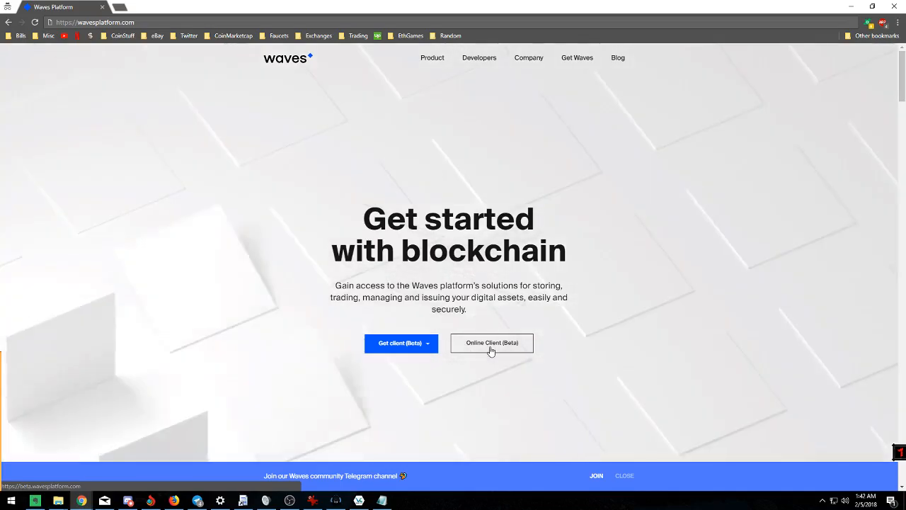
pyautogui.click(488, 348)
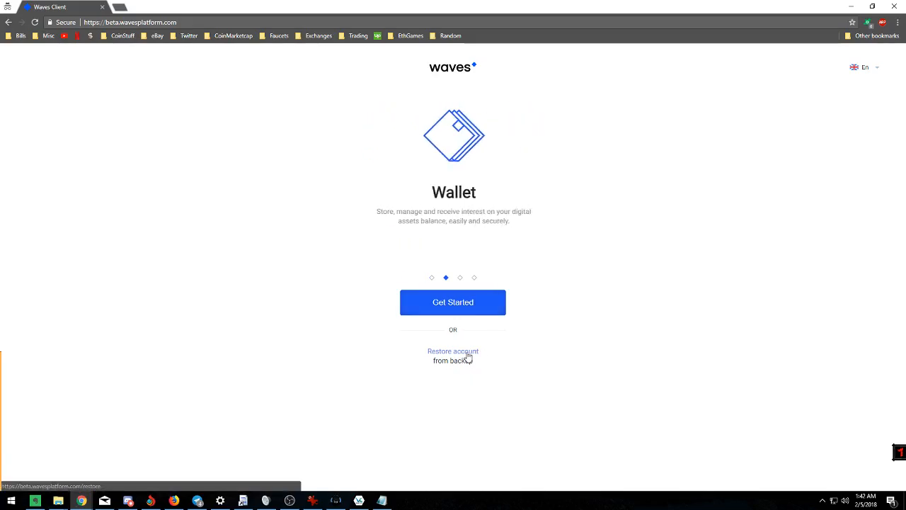
pyautogui.click(465, 303)
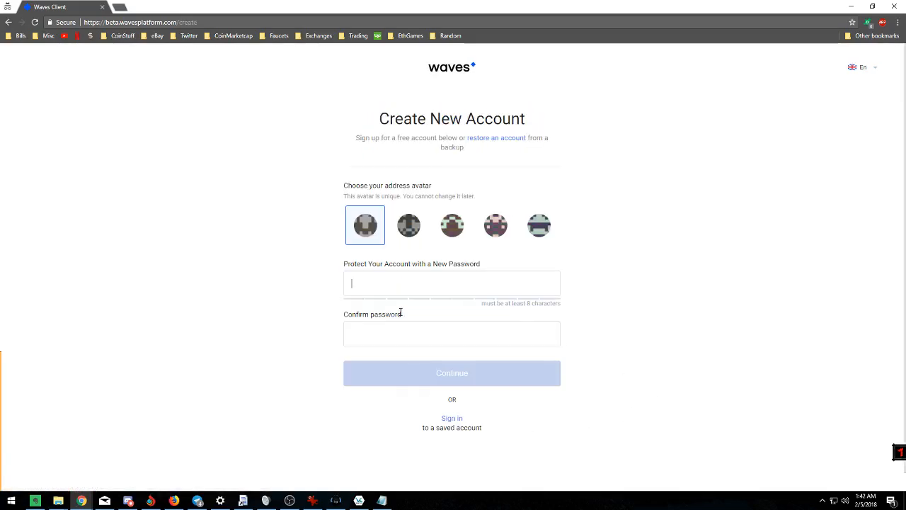
# - Enter and confirm an account password, settle on the fourth address avatar, and submit the form
pyautogui.write('•••••••')
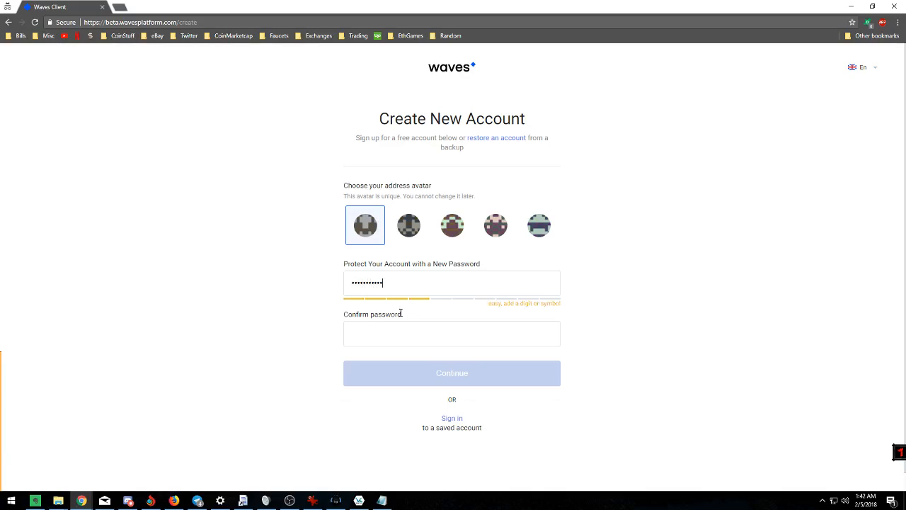
pyautogui.write('••••••••••••')
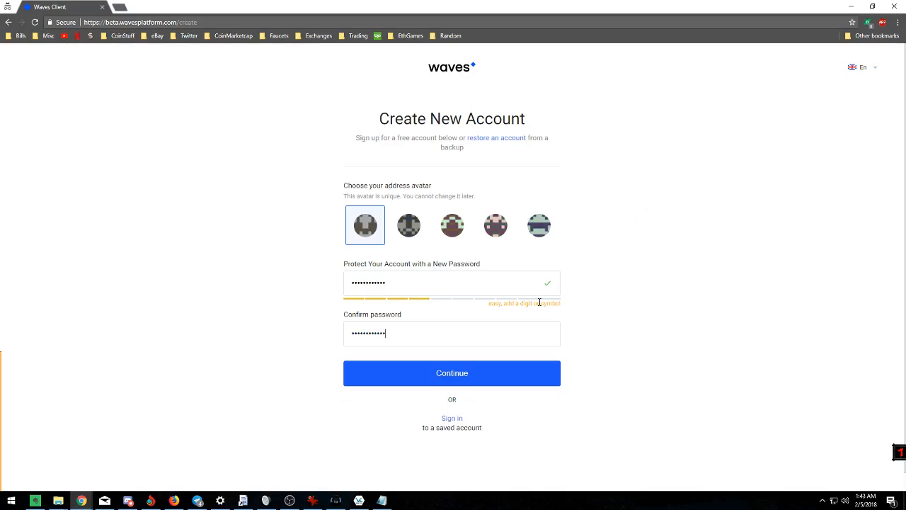
pyautogui.click(402, 238)
pyautogui.click(454, 238)
pyautogui.click(492, 232)
pyautogui.click(538, 230)
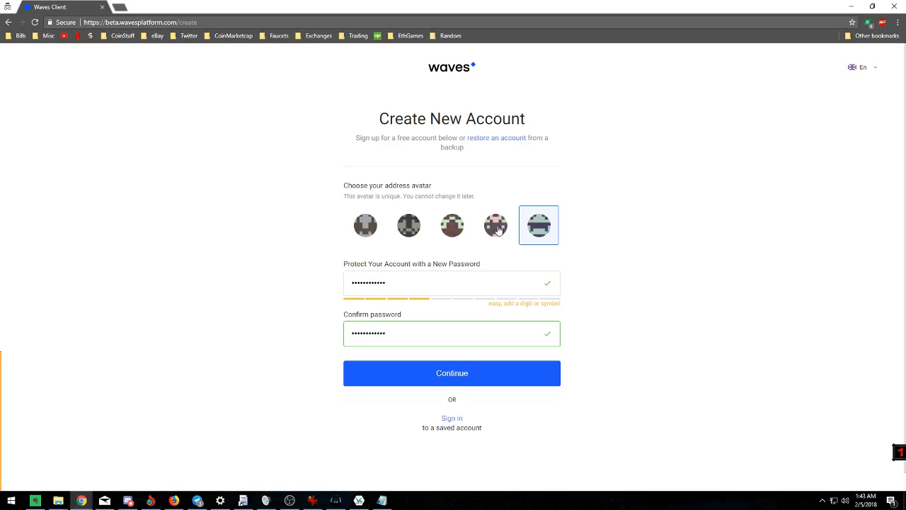
pyautogui.click(497, 234)
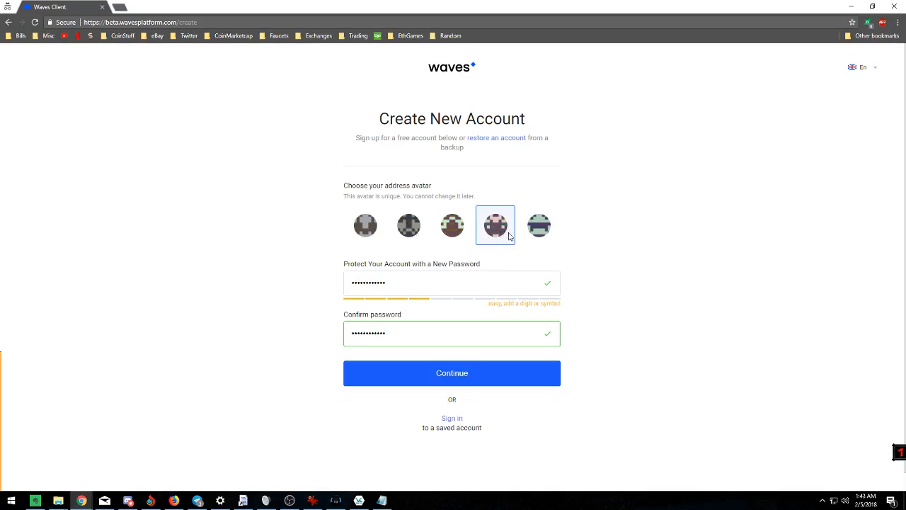
pyautogui.click(540, 235)
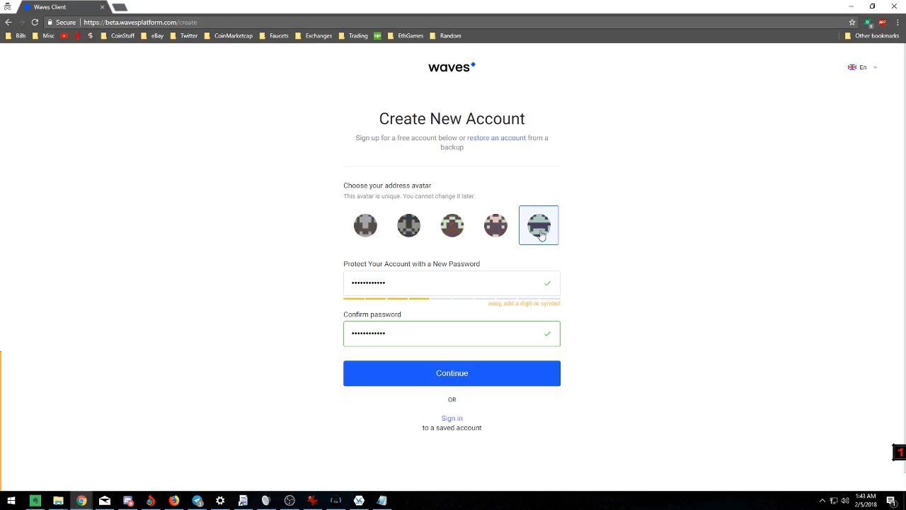
pyautogui.click(501, 226)
pyautogui.click(507, 374)
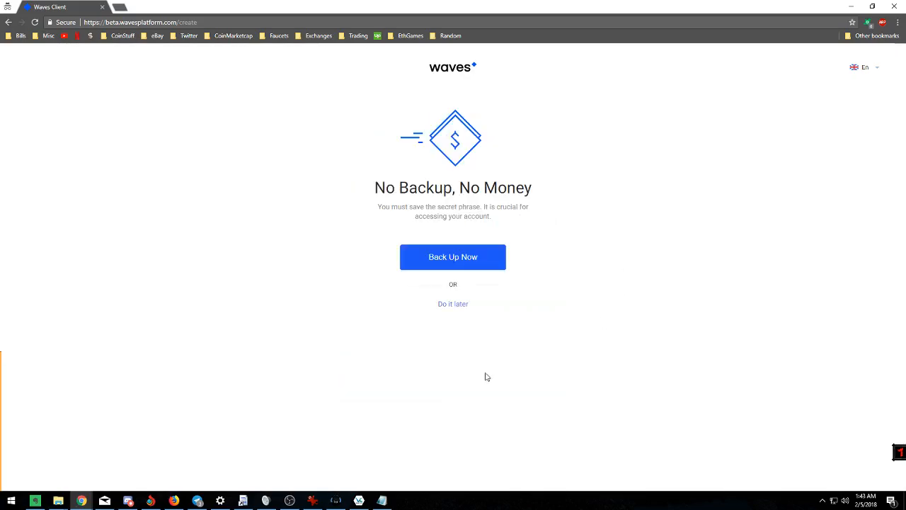
# - Choose Back Up Now, read the phishing warning, and accept it with I understand
pyautogui.click(441, 269)
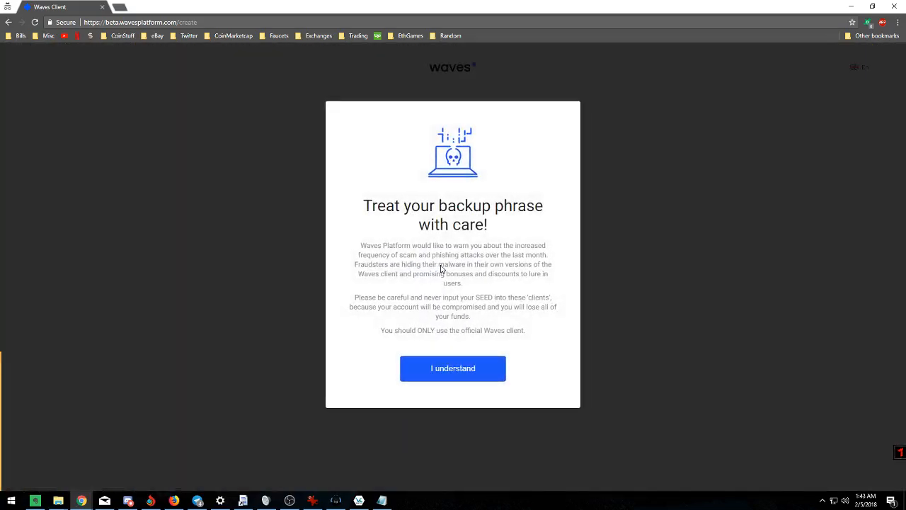
pyautogui.moveTo(365, 206); pyautogui.dragTo(557, 347)
pyautogui.click(553, 347)
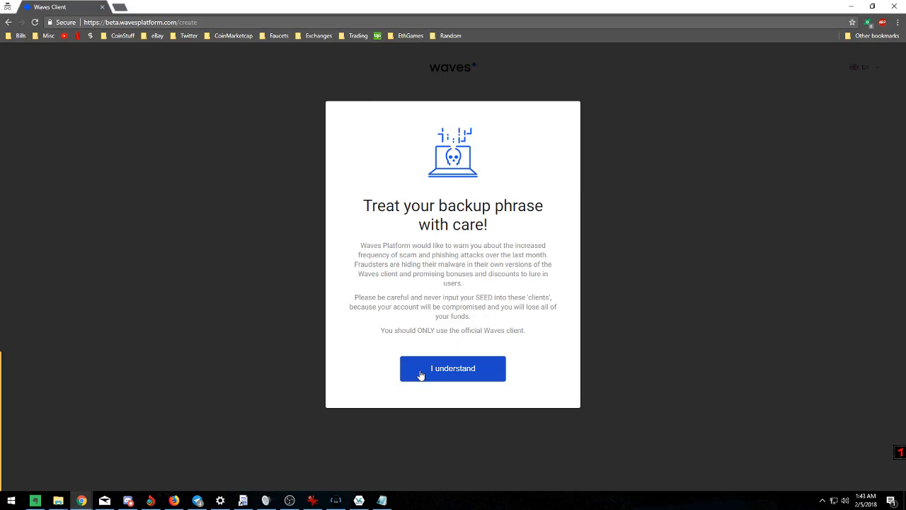
pyautogui.click(420, 374)
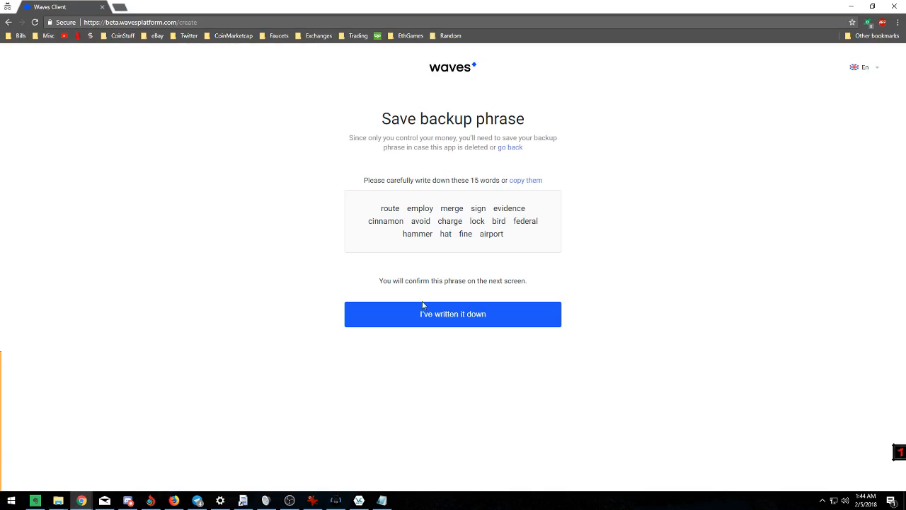
# - Copy the 15 backup words into the address bar as a record, then continue to confirmation
pyautogui.click(417, 319)
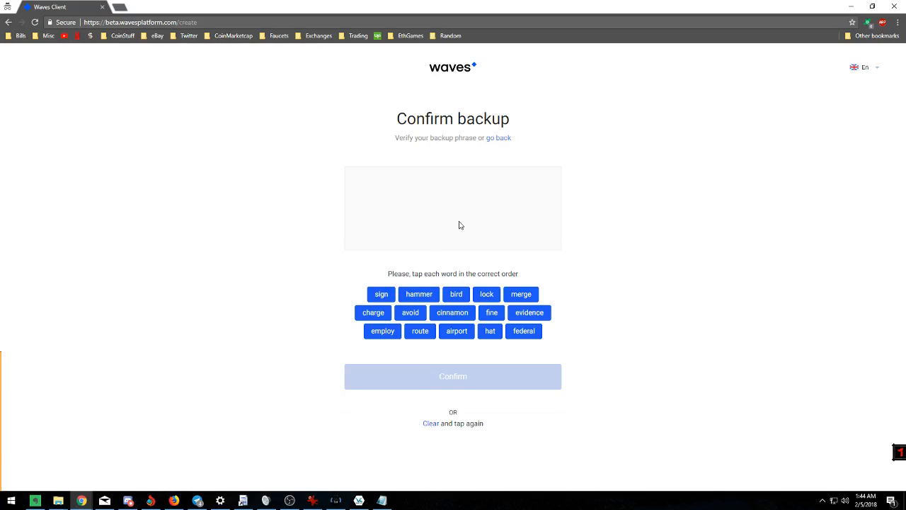
pyautogui.click(488, 140)
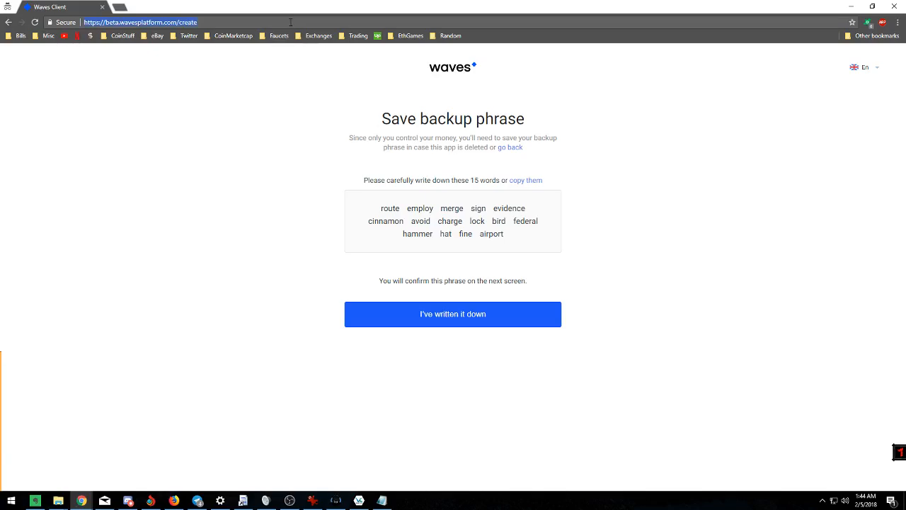
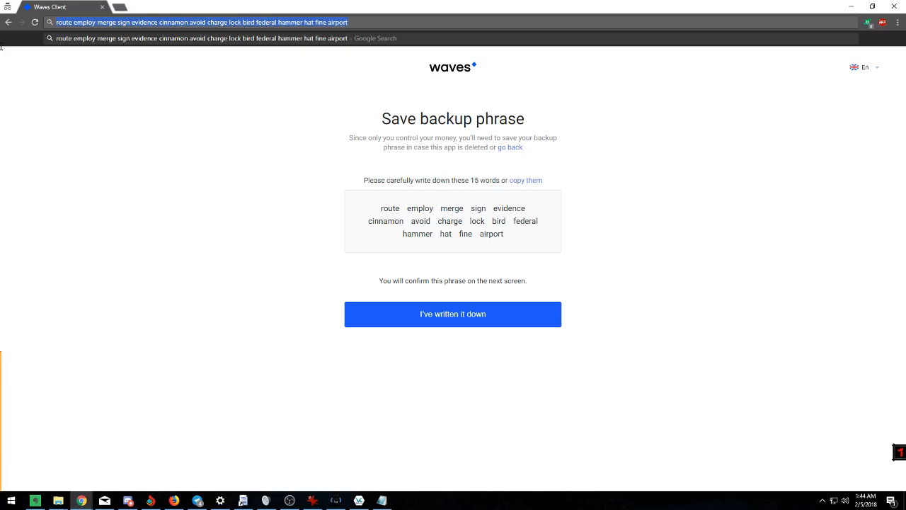
pyautogui.click(417, 316)
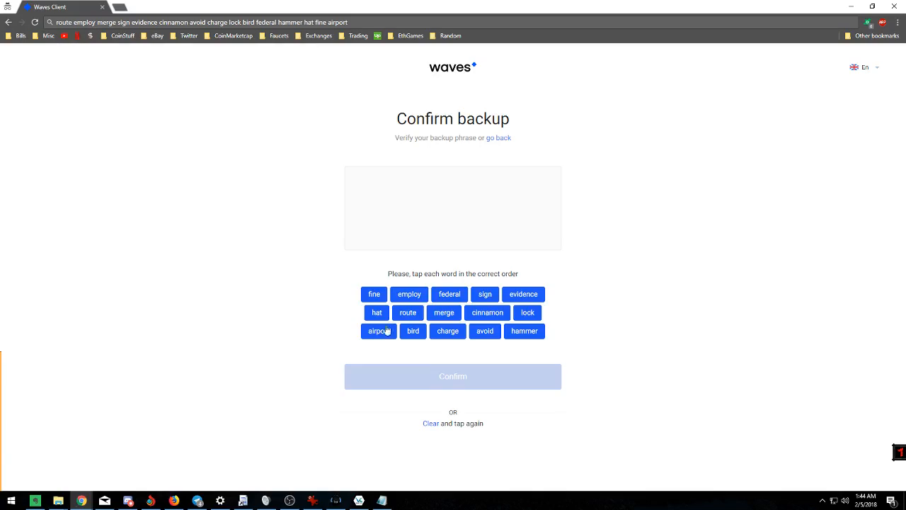
# - Pick the 15 shuffled backup words in their original order and confirm the phrase
pyautogui.click(408, 302)
pyautogui.click(446, 315)
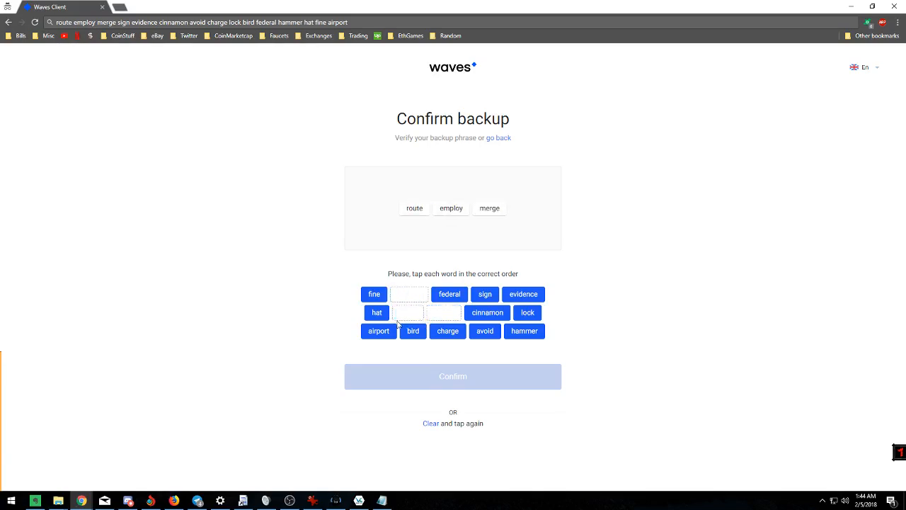
pyautogui.click(484, 294)
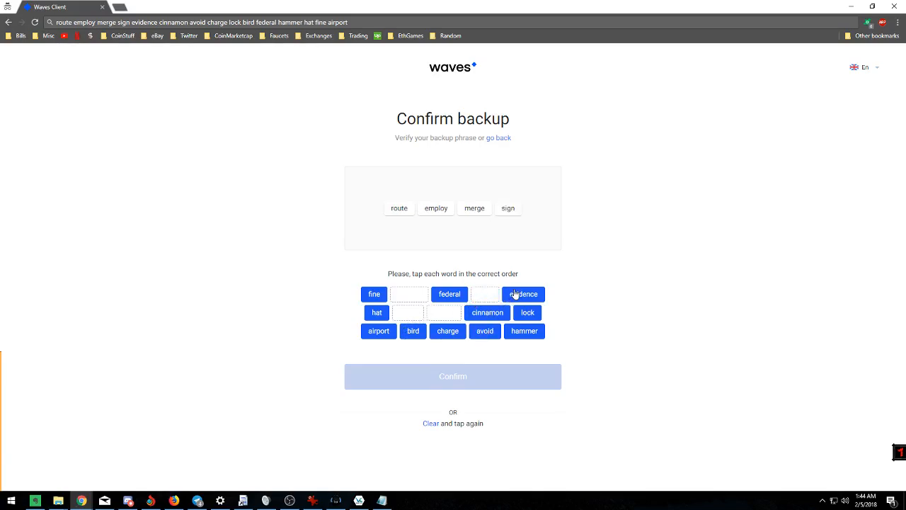
pyautogui.click(511, 294)
pyautogui.click(483, 315)
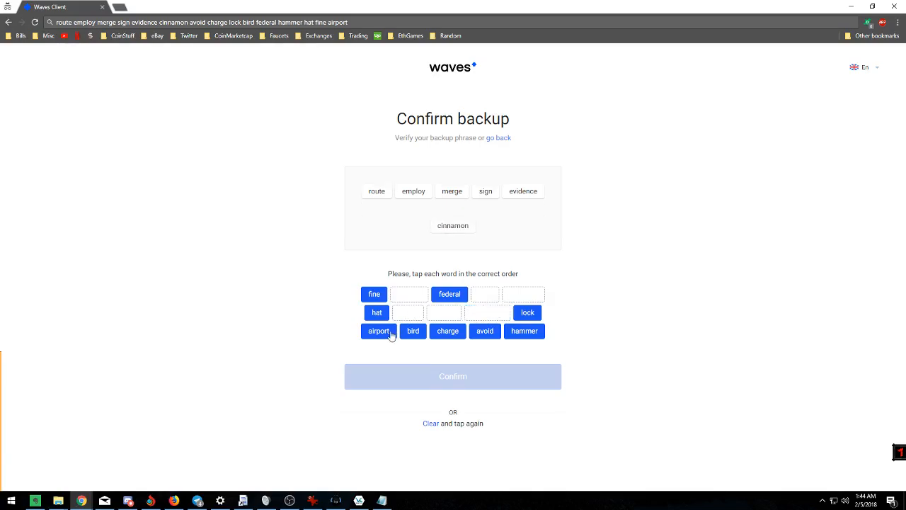
pyautogui.click(486, 333)
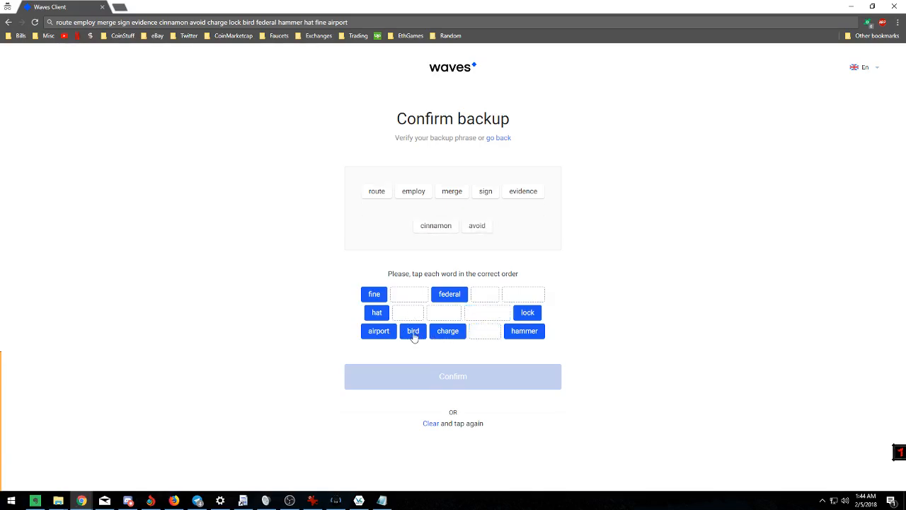
pyautogui.click(448, 332)
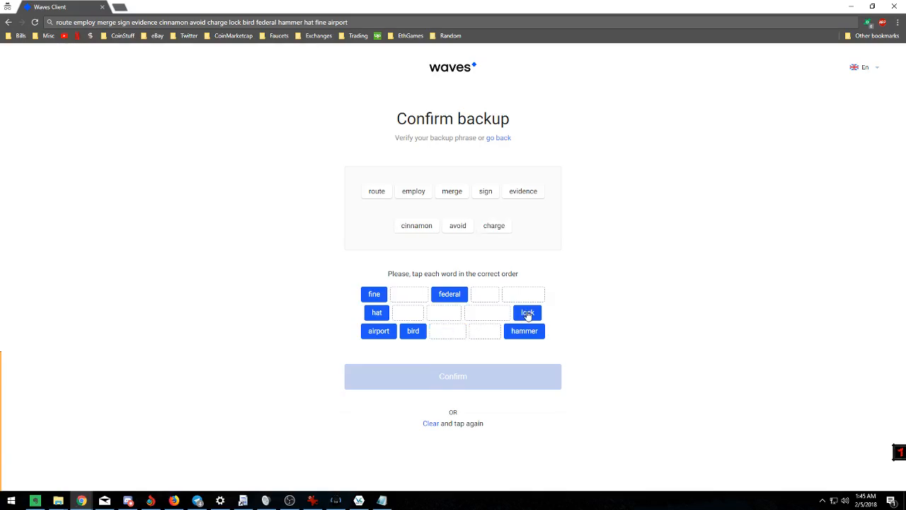
pyautogui.click(522, 316)
pyautogui.click(417, 334)
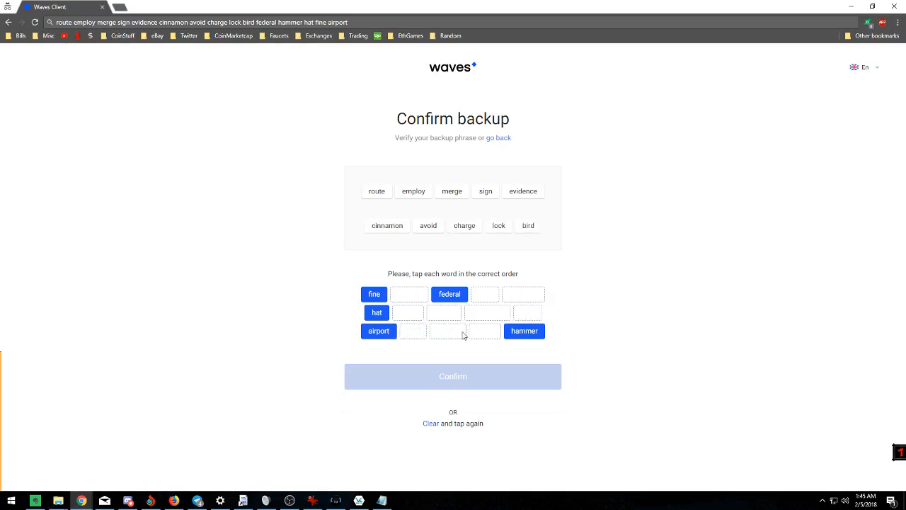
pyautogui.click(453, 301)
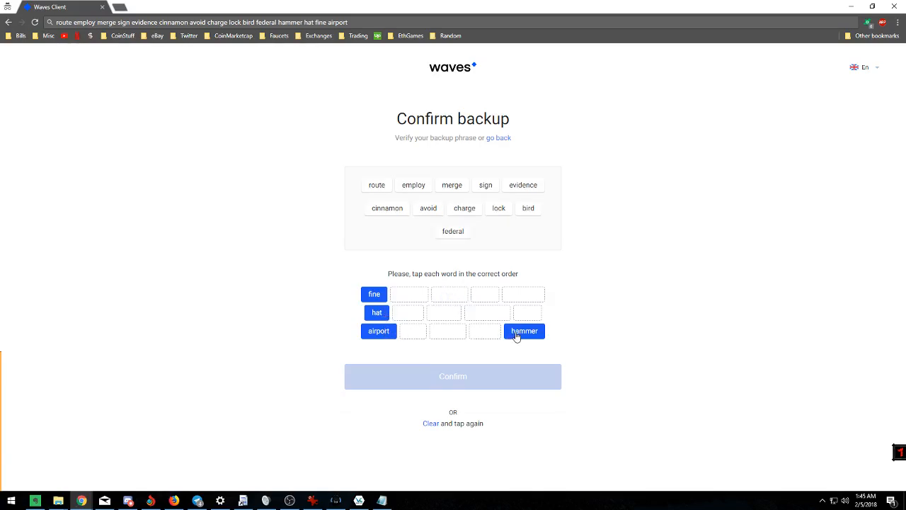
pyautogui.click(516, 334)
pyautogui.click(377, 312)
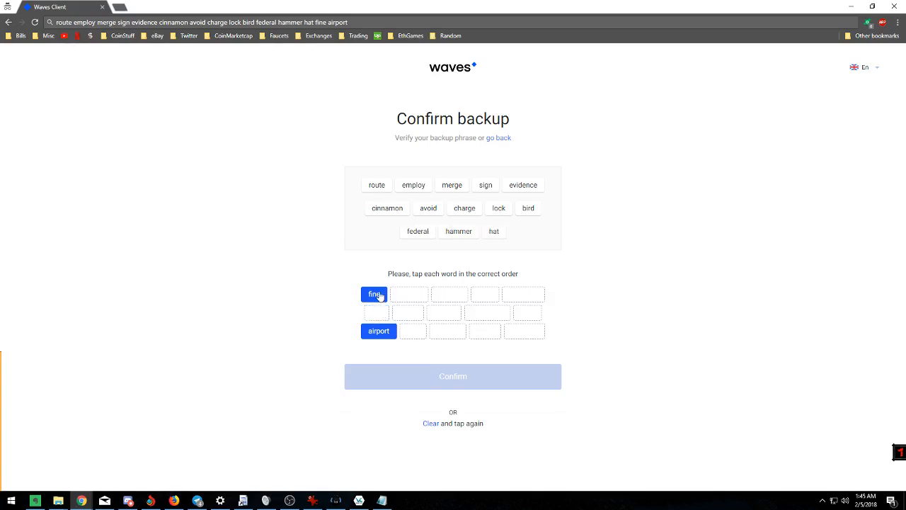
pyautogui.click(375, 294)
pyautogui.click(379, 331)
pyautogui.click(411, 377)
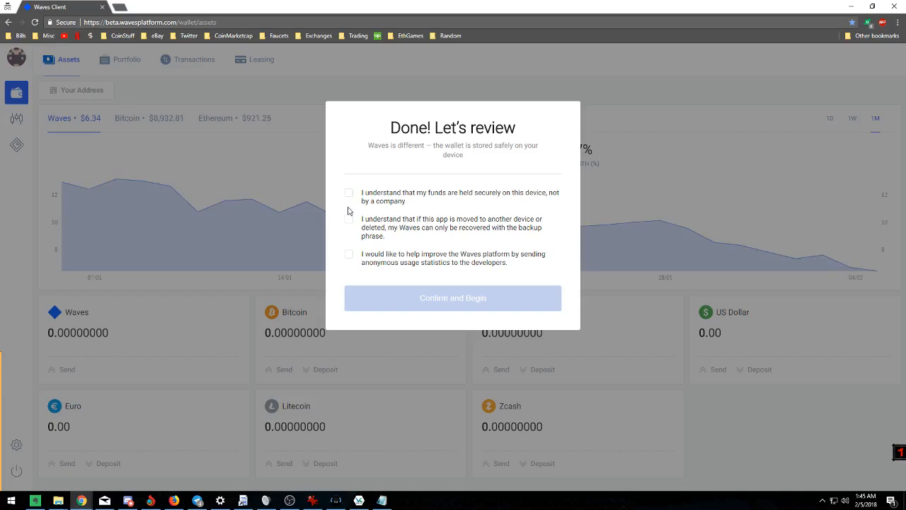
# - Tick all three wallet acknowledgements, including anonymous statistics, and Confirm and Begin
pyautogui.click(349, 193)
pyautogui.click(349, 220)
pyautogui.click(349, 255)
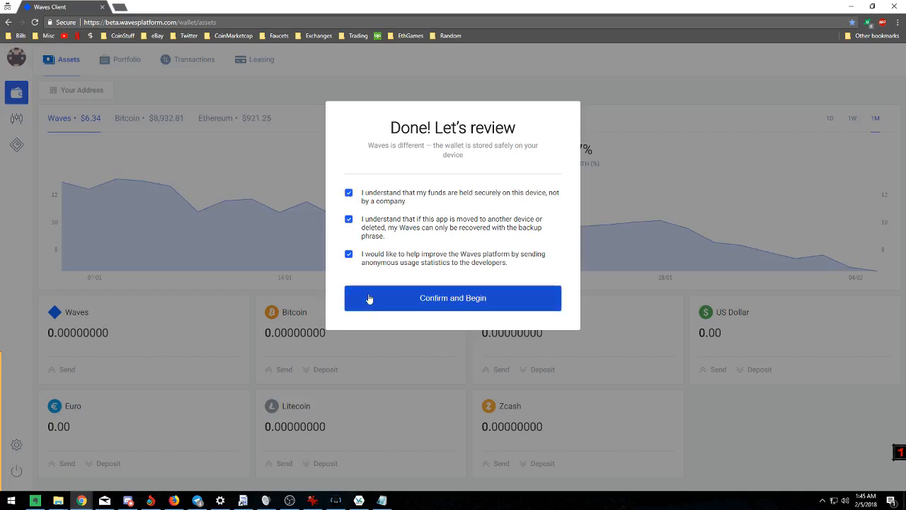
pyautogui.click(368, 298)
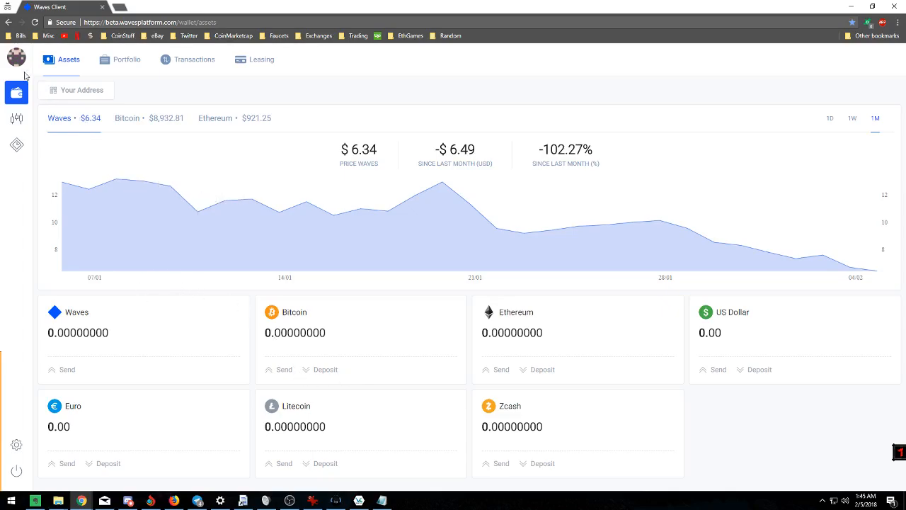
# - Select the wallet address in Account Information, then close the dialog
pyautogui.click(19, 61)
pyautogui.doubleClick(378, 167)
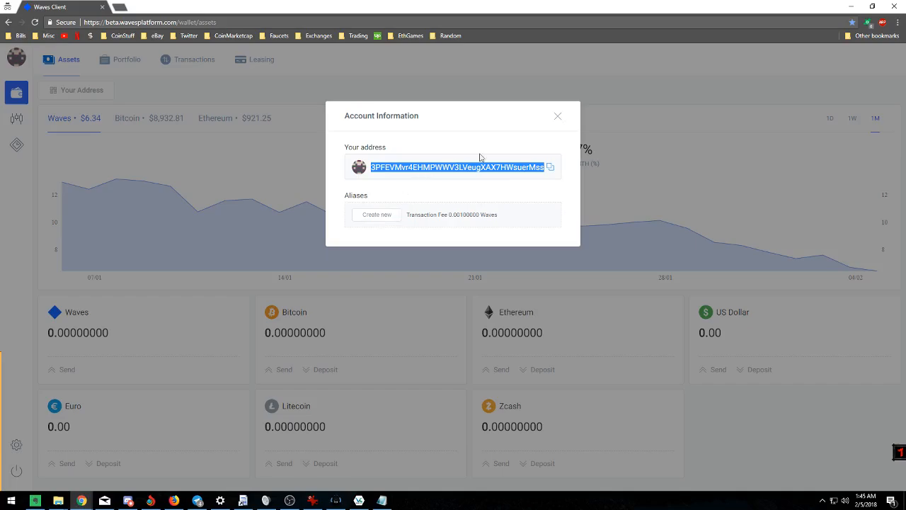
pyautogui.click(559, 115)
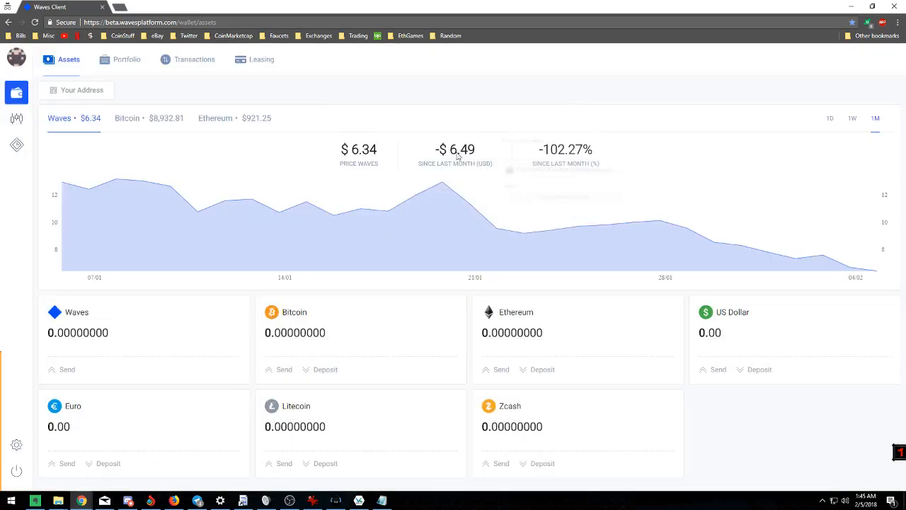
# - Open Settings on the Security section and Show both the backup phrase and private key
pyautogui.click(17, 444)
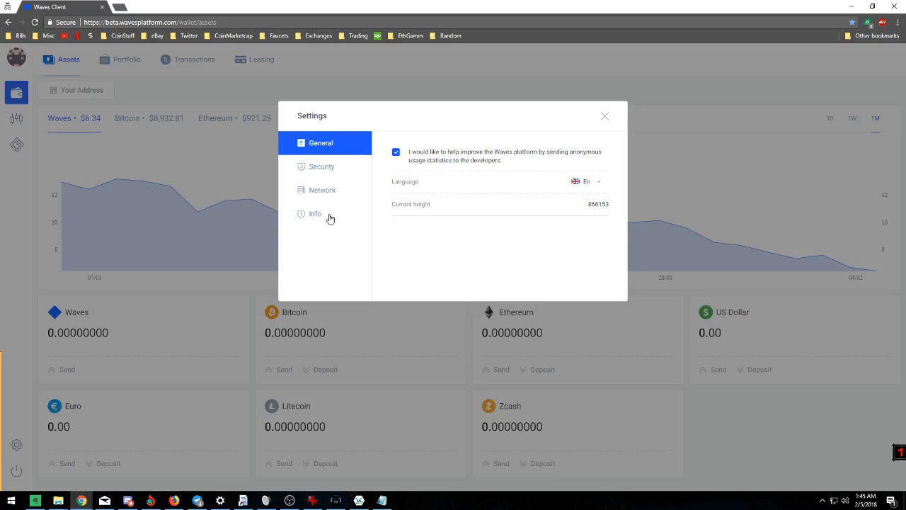
pyautogui.click(327, 169)
pyautogui.click(414, 169)
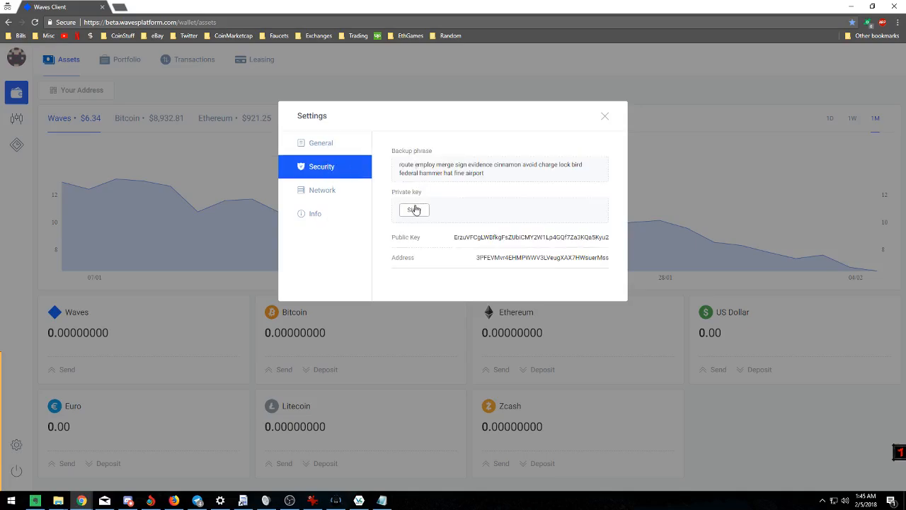
pyautogui.click(415, 209)
# - Repeatedly highlight the revealed private key and backup phrase text, then clear the selection
pyautogui.moveTo(547, 212); pyautogui.dragTo(383, 212)
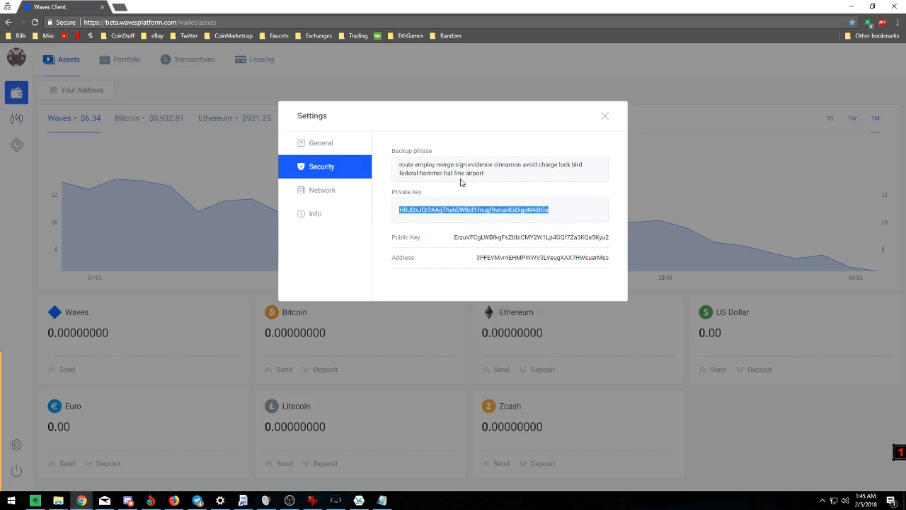
pyautogui.moveTo(503, 179); pyautogui.dragTo(377, 163)
pyautogui.click(442, 254)
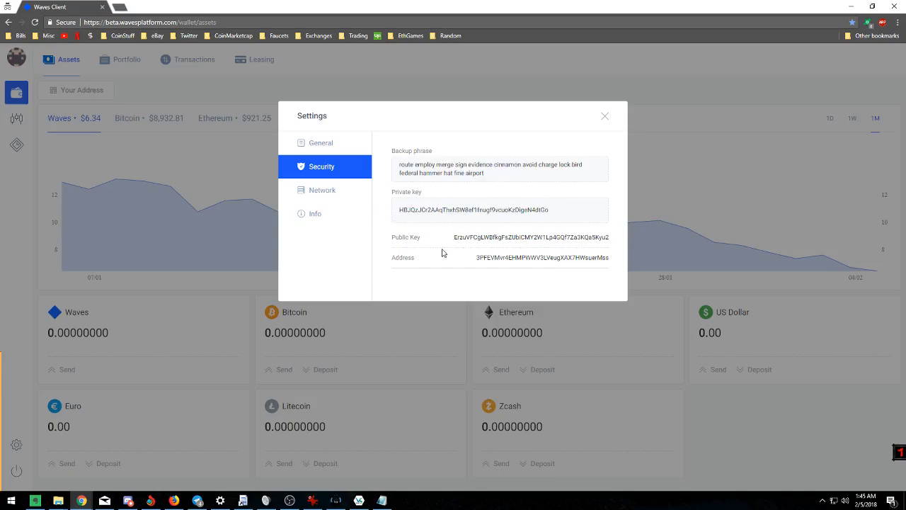
pyautogui.moveTo(551, 212); pyautogui.dragTo(393, 214)
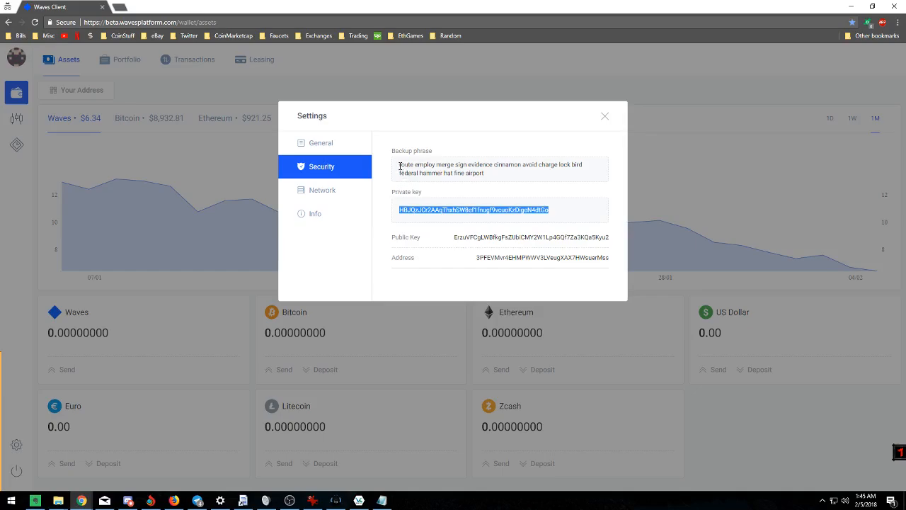
pyautogui.moveTo(400, 166); pyautogui.dragTo(497, 183)
pyautogui.click(492, 180)
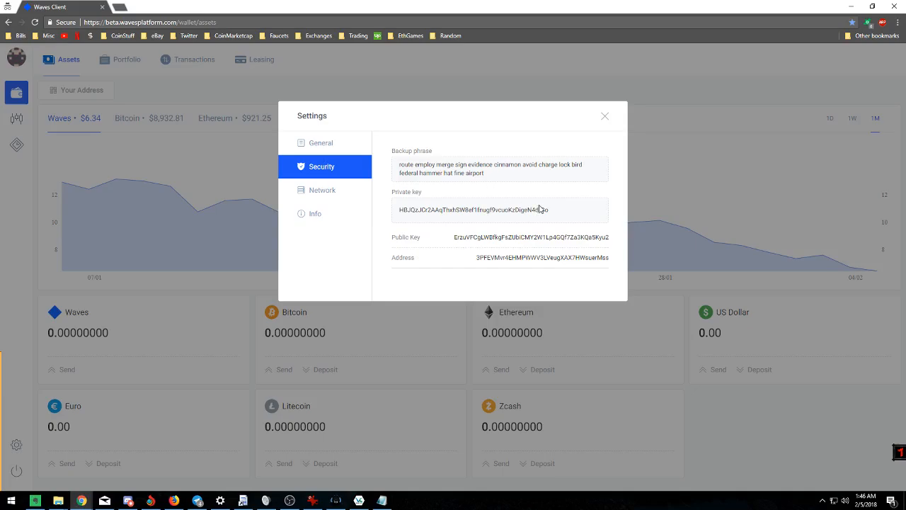
pyautogui.moveTo(551, 210); pyautogui.dragTo(398, 210)
pyautogui.moveTo(502, 181); pyautogui.dragTo(397, 165)
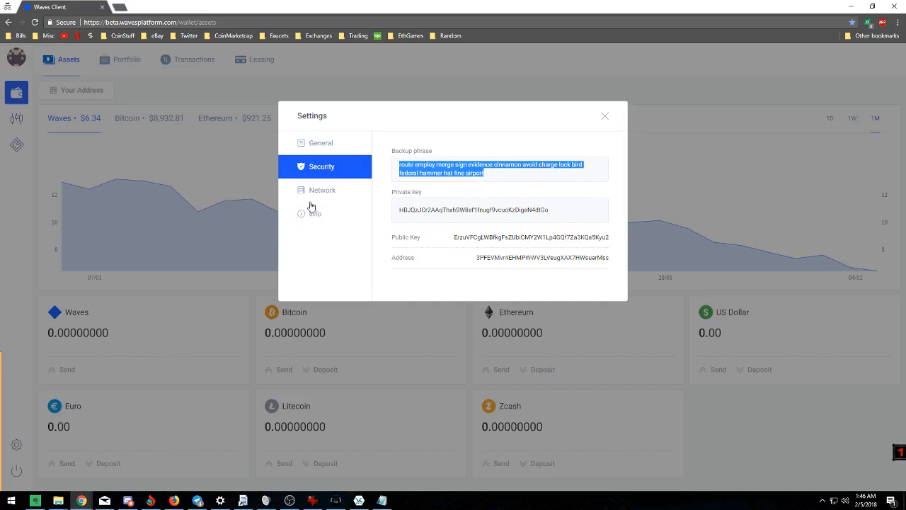
pyautogui.click(487, 174)
pyautogui.moveTo(486, 175); pyautogui.dragTo(394, 172)
pyautogui.click(501, 212)
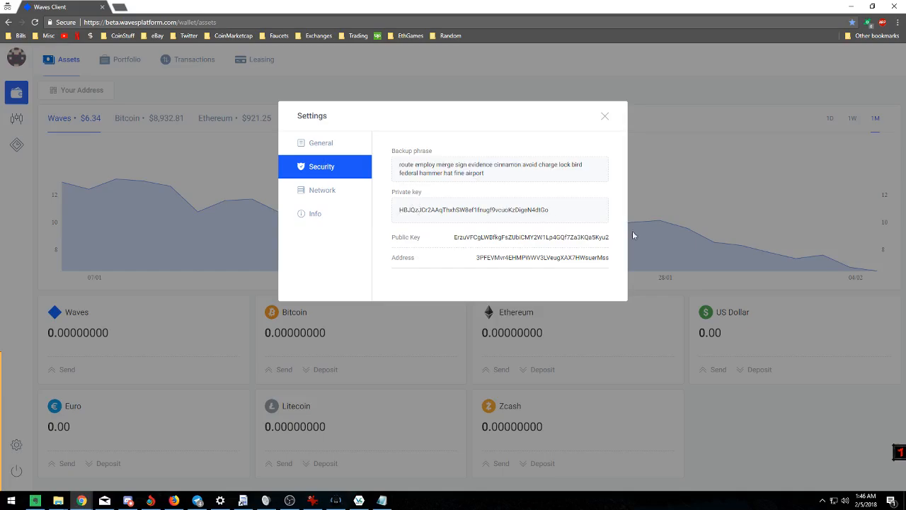
# - Close Settings and browse the Portfolio table, checking the Waves asset's options menu
pyautogui.click(218, 245)
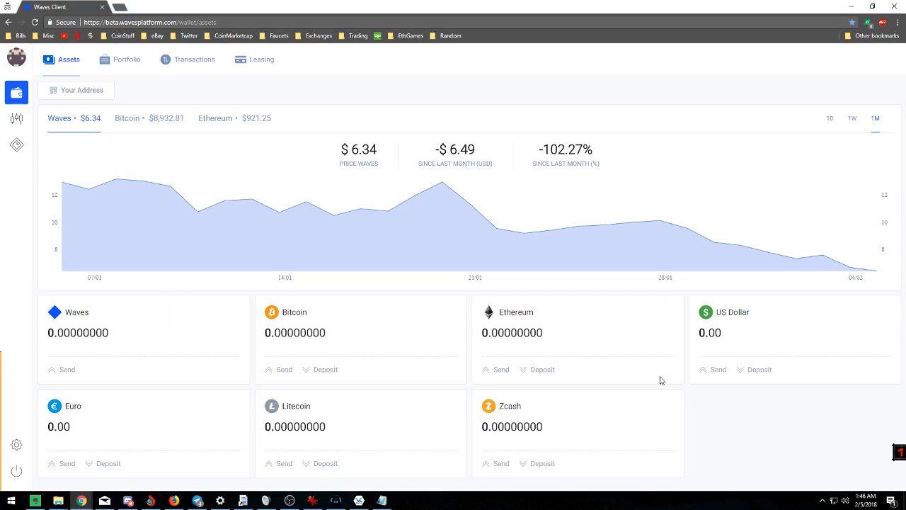
pyautogui.click(124, 63)
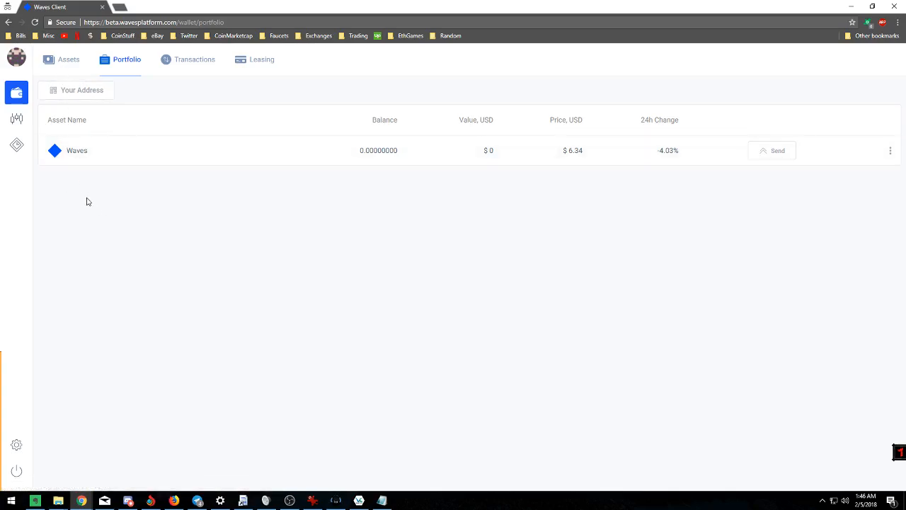
pyautogui.click(64, 63)
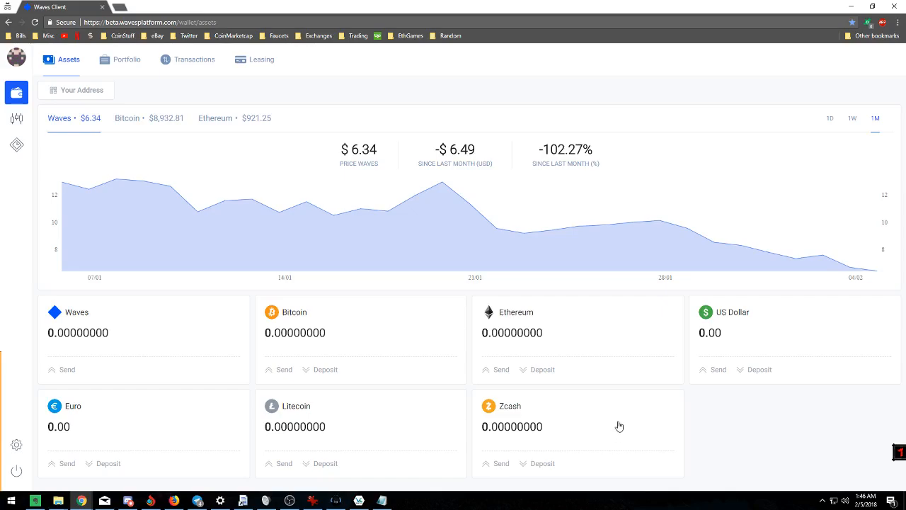
pyautogui.click(129, 65)
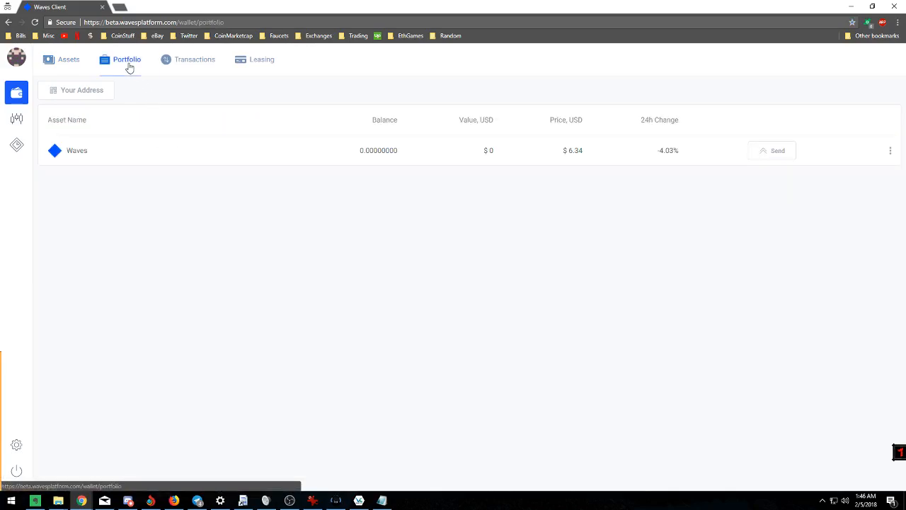
pyautogui.click(890, 151)
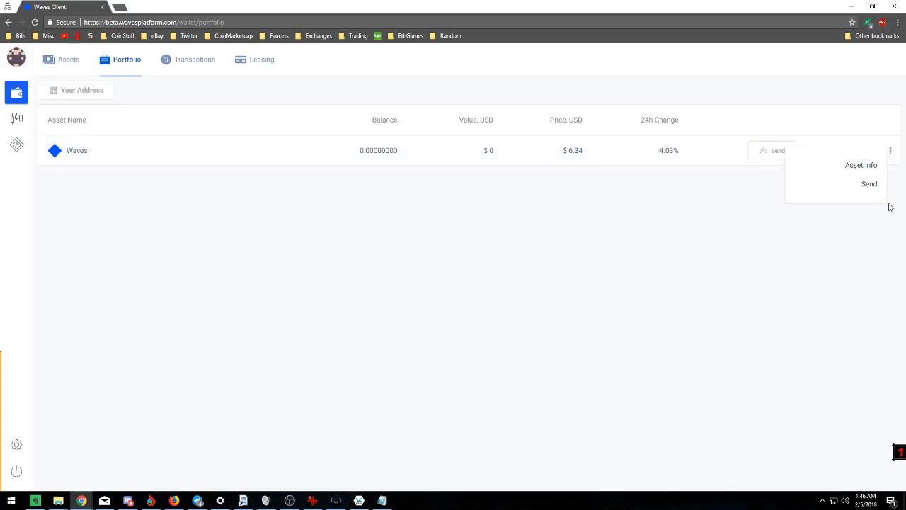
pyautogui.click(875, 233)
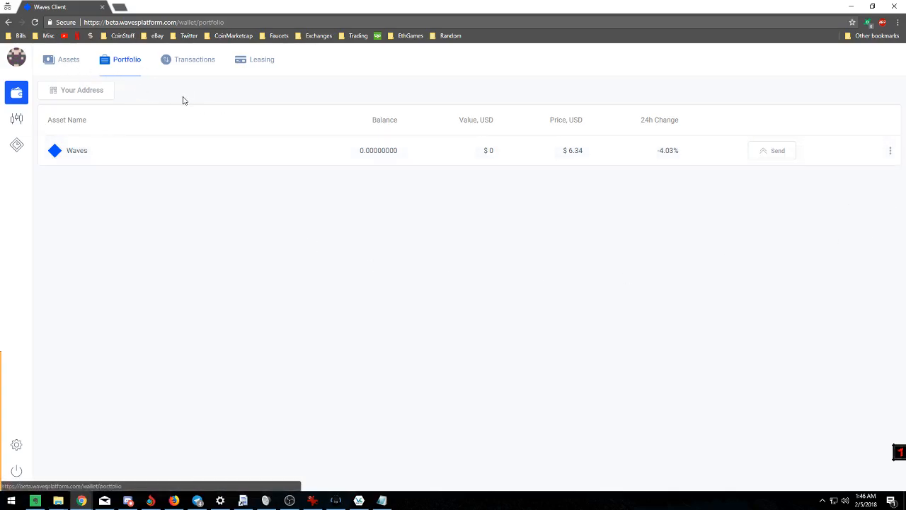
# - View the Transactions history and the Leasing page, then open a new private tab
pyautogui.click(182, 63)
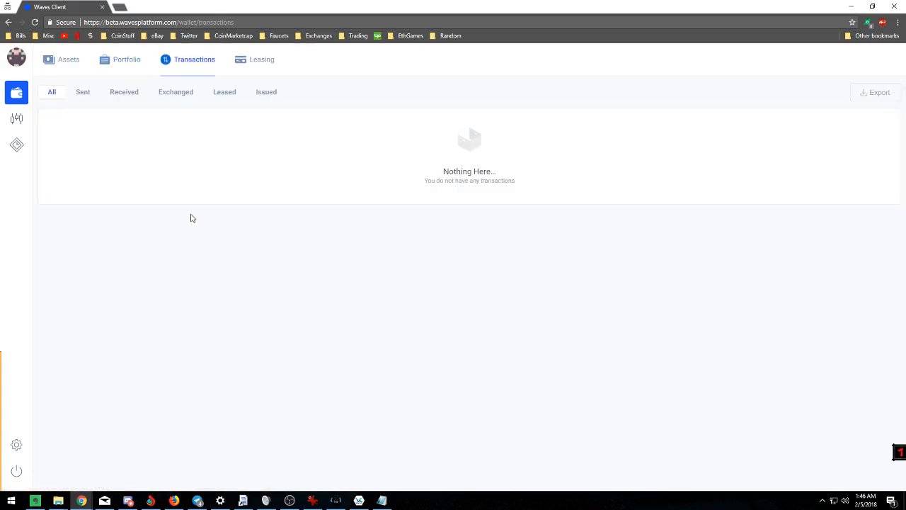
pyautogui.click(249, 61)
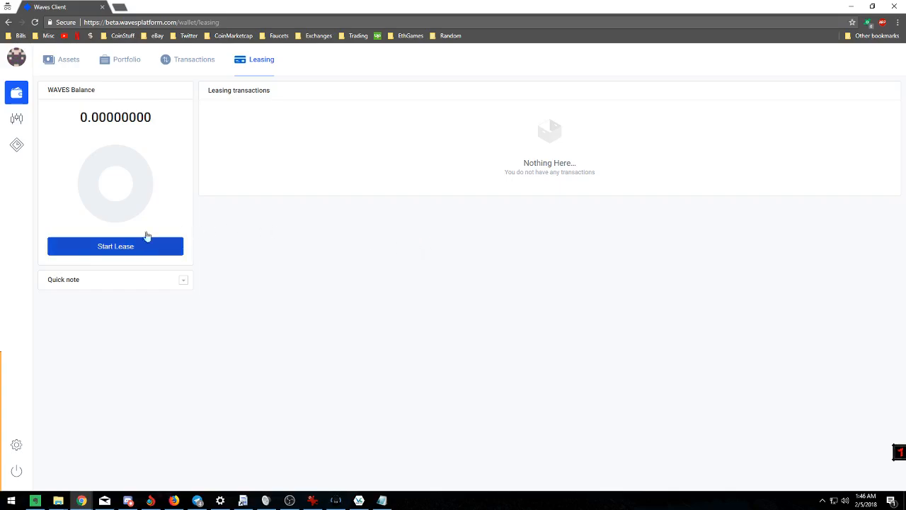
pyautogui.click(119, 7)
# - Search 'lease my waves' and open the Reddit 'Rewards for Leasing ?' thread
pyautogui.write('lease my waves')
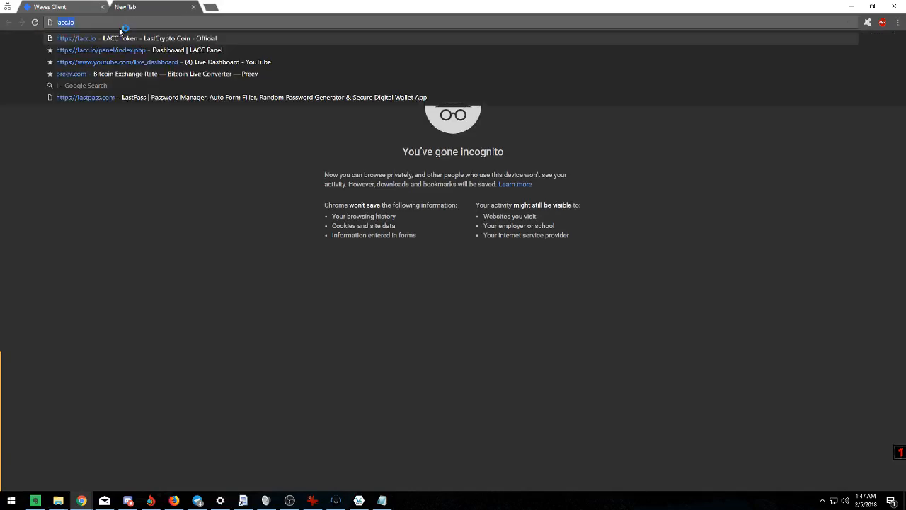
pyautogui.press('Return')
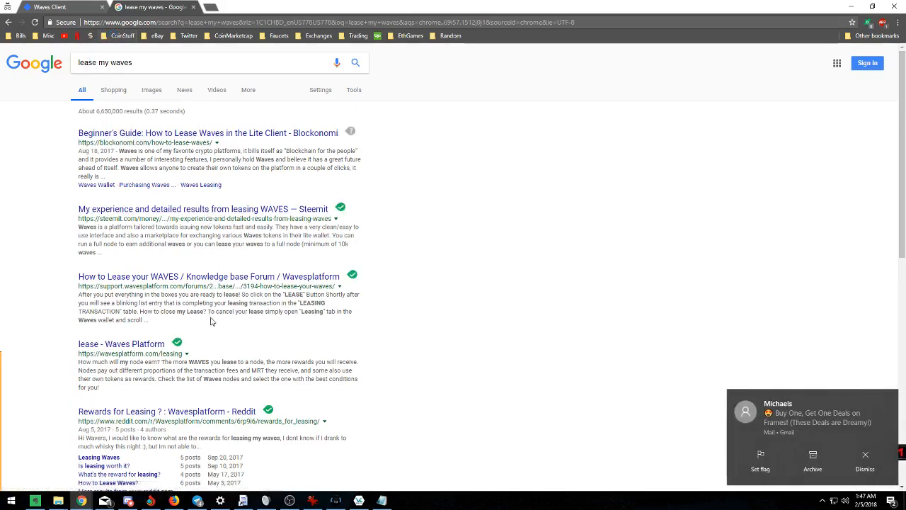
pyautogui.middleClick(201, 416)
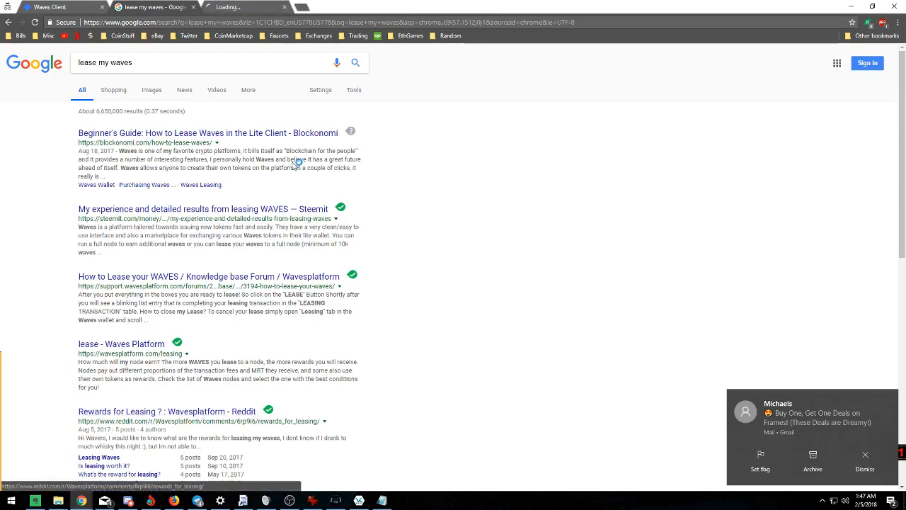
pyautogui.hotkey('ctrl', 'Tab')
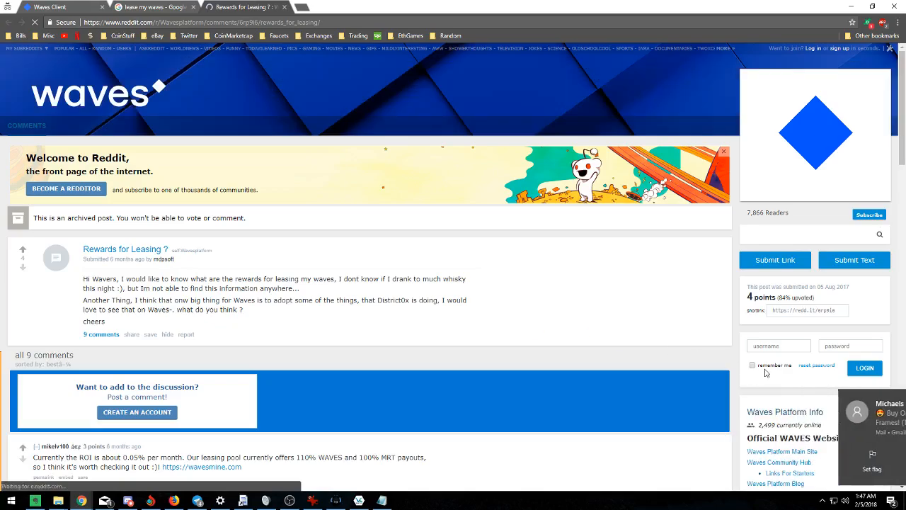
# - Read the thread's ROI comment, visit the linked wavesmine.com page, then return to the results
pyautogui.scroll(-2, 326, 336)
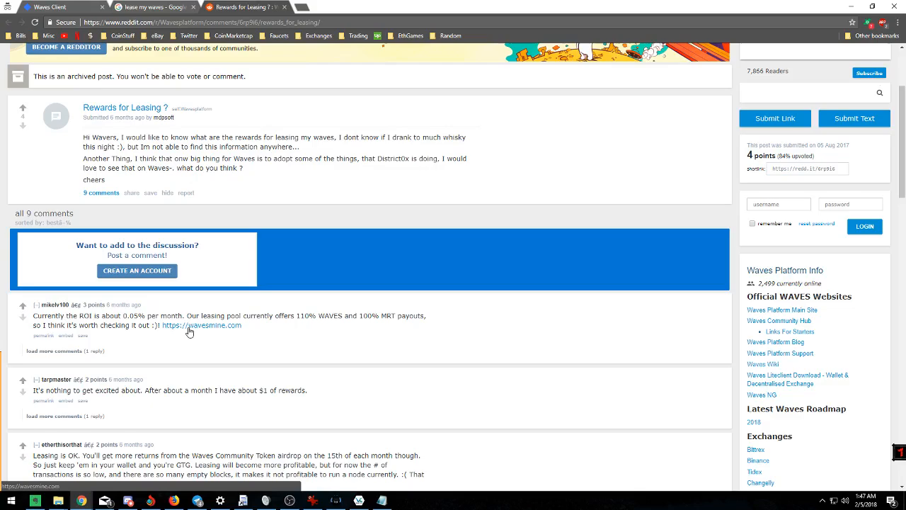
pyautogui.moveTo(41, 317); pyautogui.dragTo(157, 318)
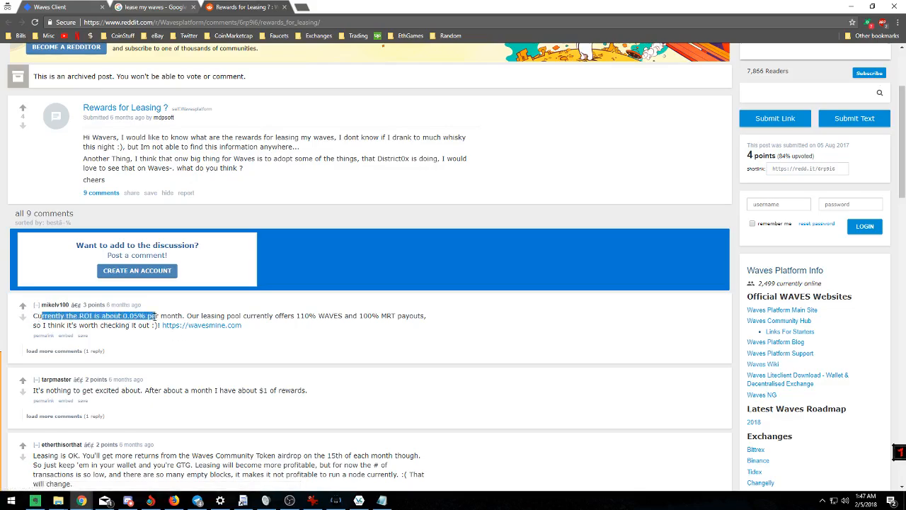
pyautogui.click(135, 315)
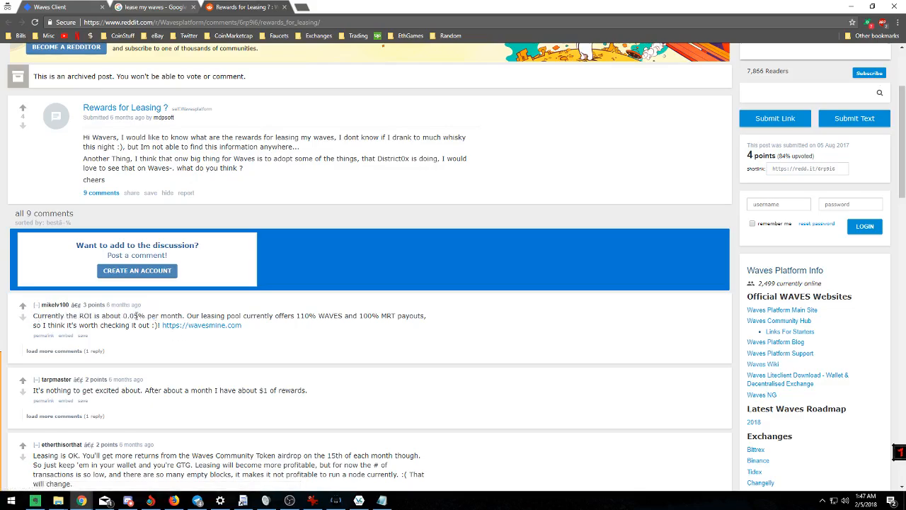
pyautogui.scroll(-1, 218, 368)
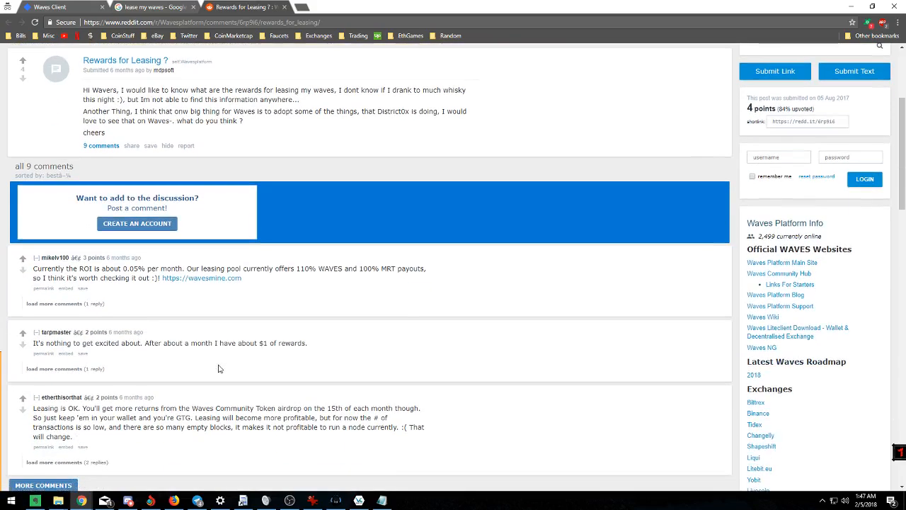
pyautogui.middleClick(210, 278)
pyautogui.click(336, 7)
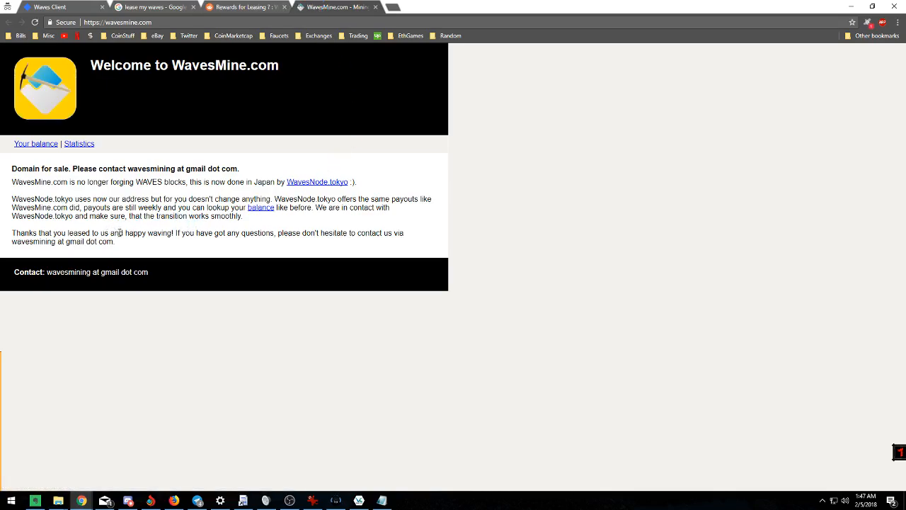
pyautogui.click(375, 8)
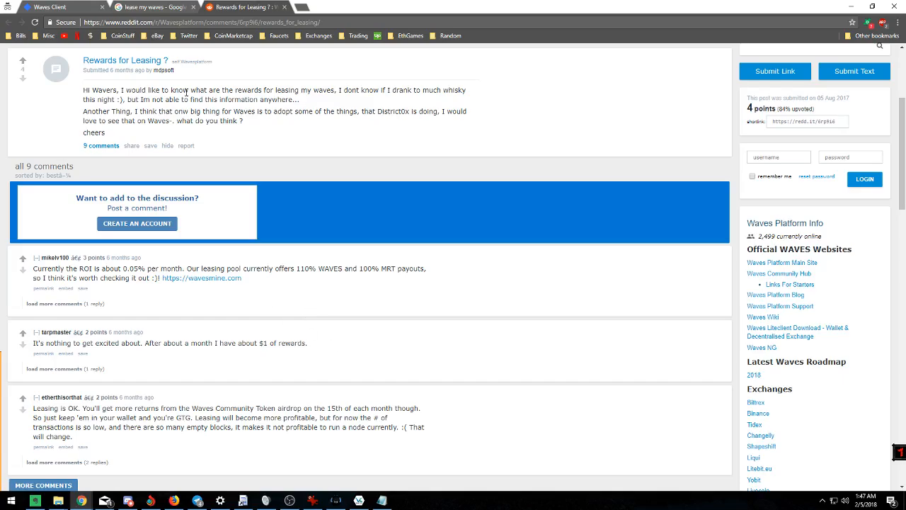
pyautogui.click(141, 6)
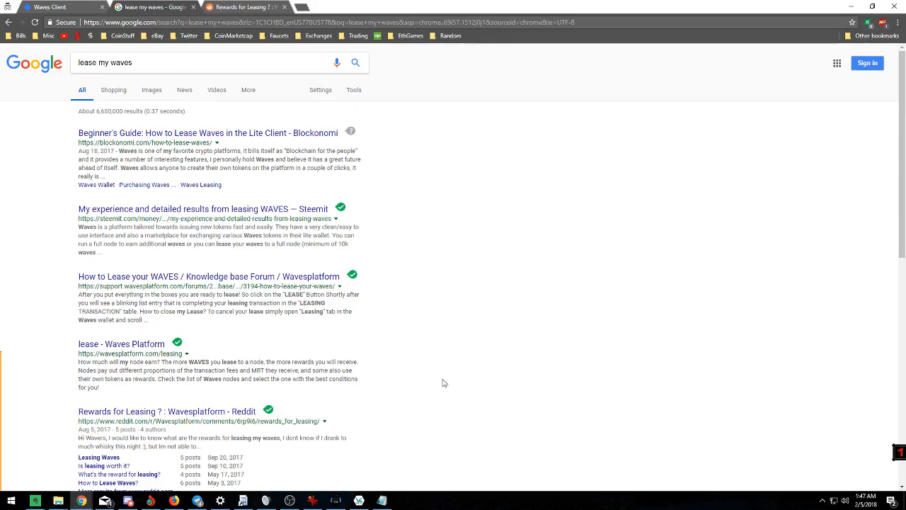
# - Search 'where to lease my waves' and open the 'How to Lease your WAVES' article
pyautogui.scroll(-3, 430, 394)
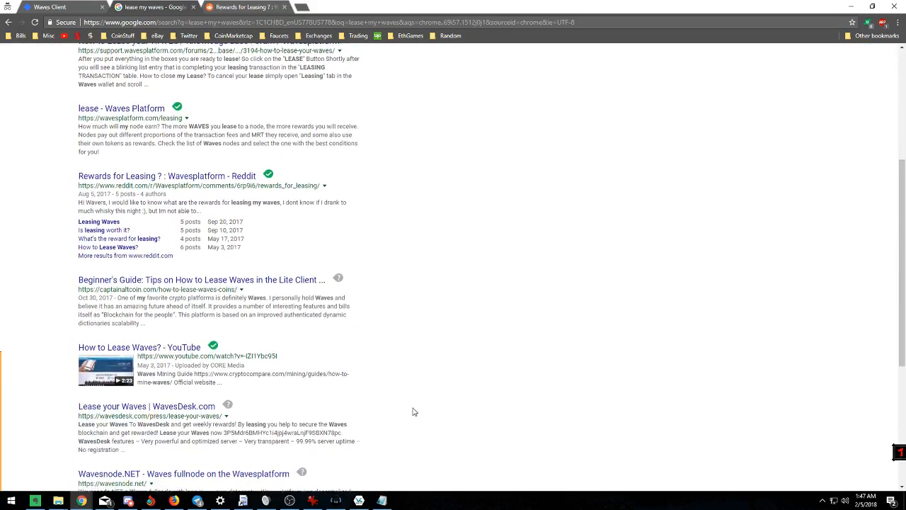
pyautogui.scroll(3, 415, 410)
pyautogui.moveTo(177, 70); pyautogui.dragTo(1, 80)
pyautogui.write('wh')
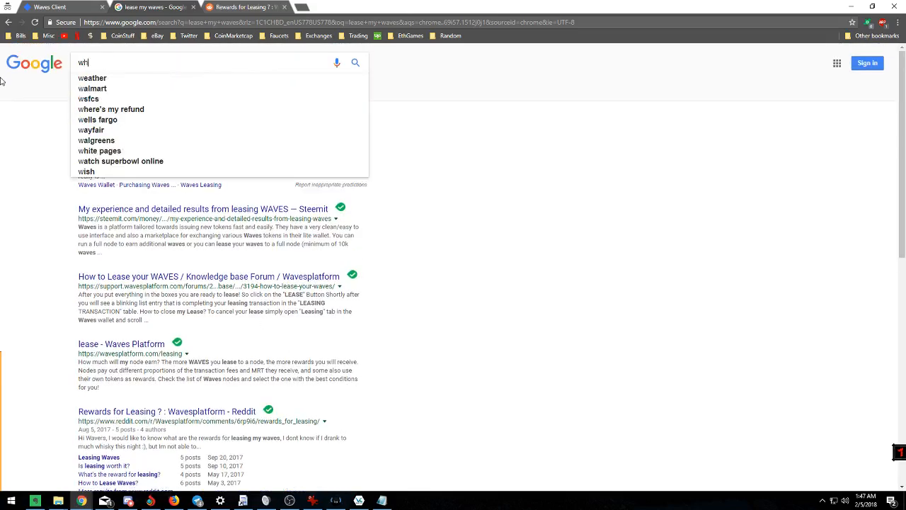
pyautogui.write('ere to lease my waves')
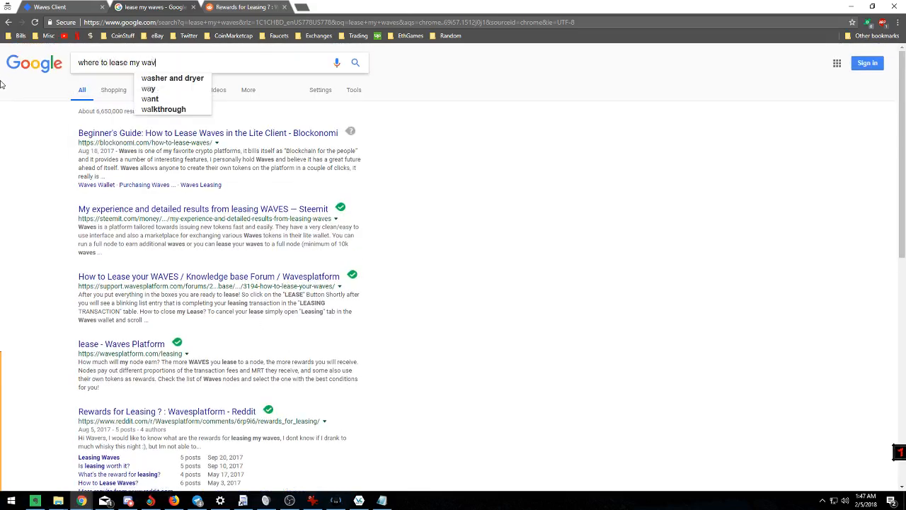
pyautogui.press('Return')
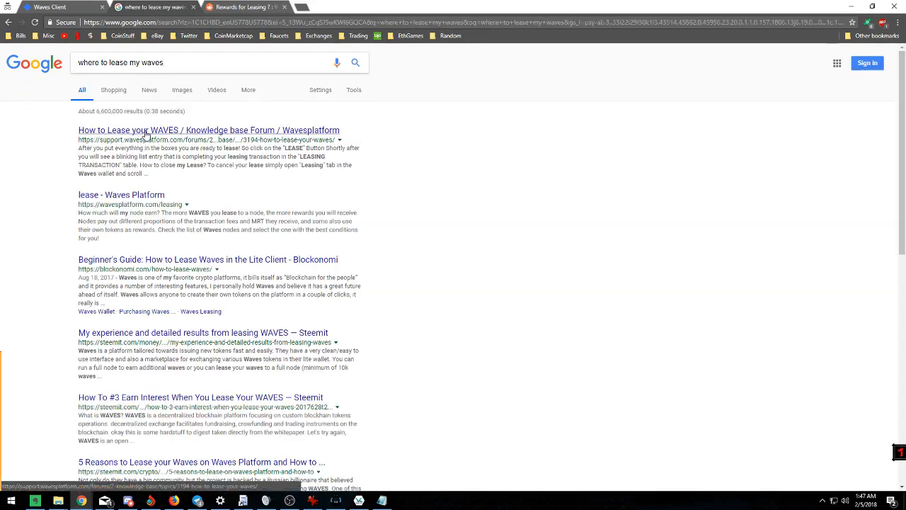
pyautogui.click(144, 131)
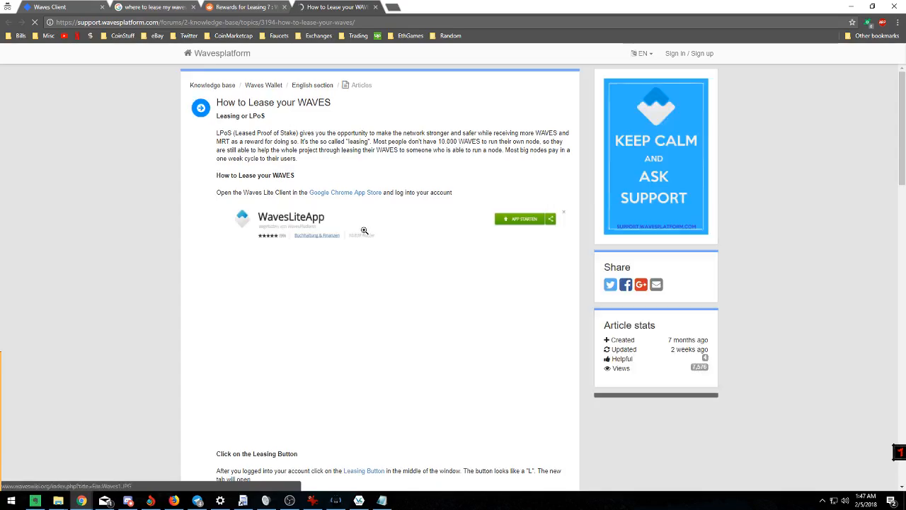
# - Scroll the support article's leasing pool list and open the Wavesnode.net site
pyautogui.click(341, 24)
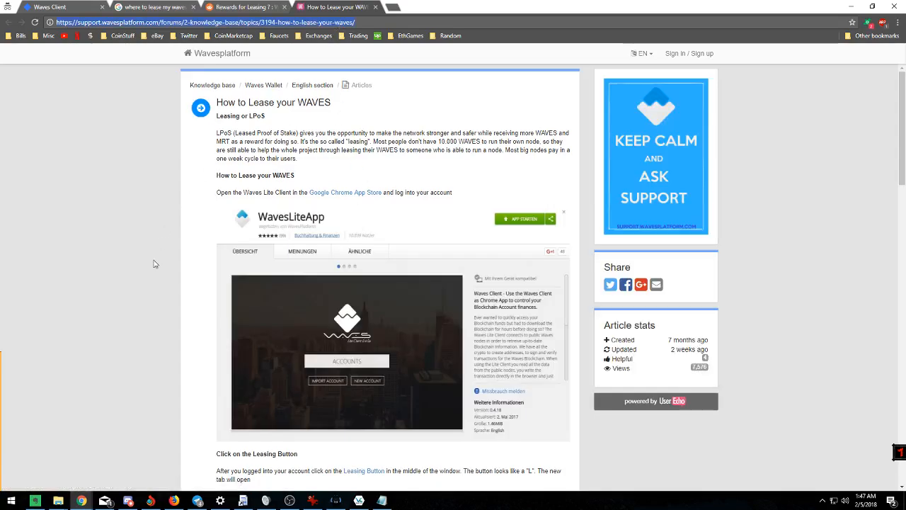
pyautogui.scroll(-3, 155, 264)
pyautogui.scroll(-3, 151, 264)
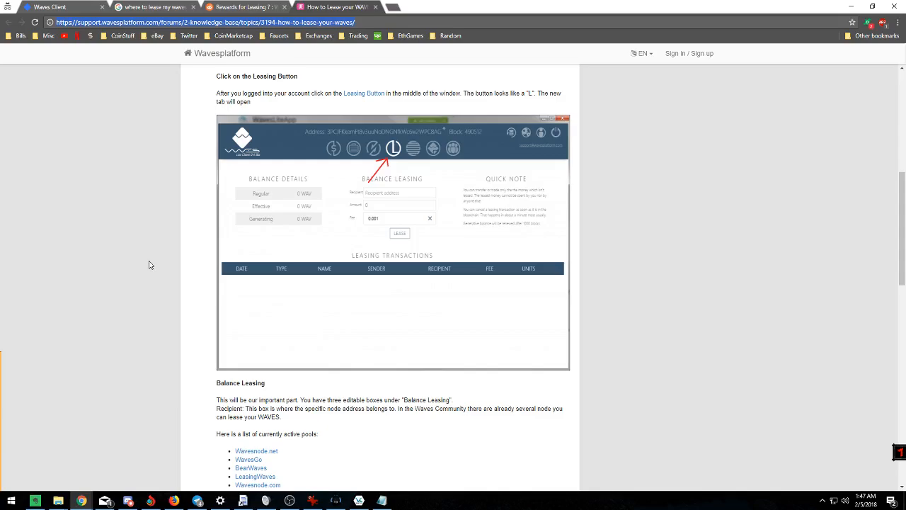
pyautogui.scroll(-2, 148, 266)
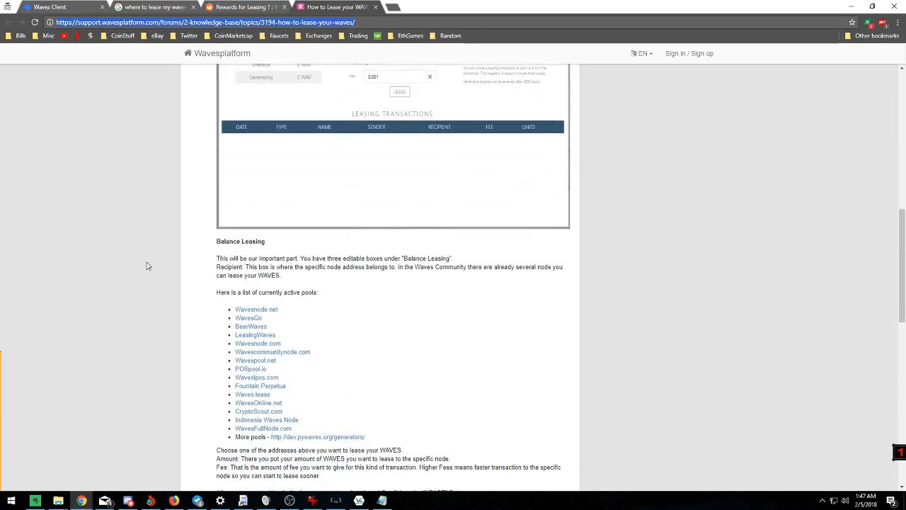
pyautogui.scroll(-1, 147, 266)
pyautogui.click(256, 263)
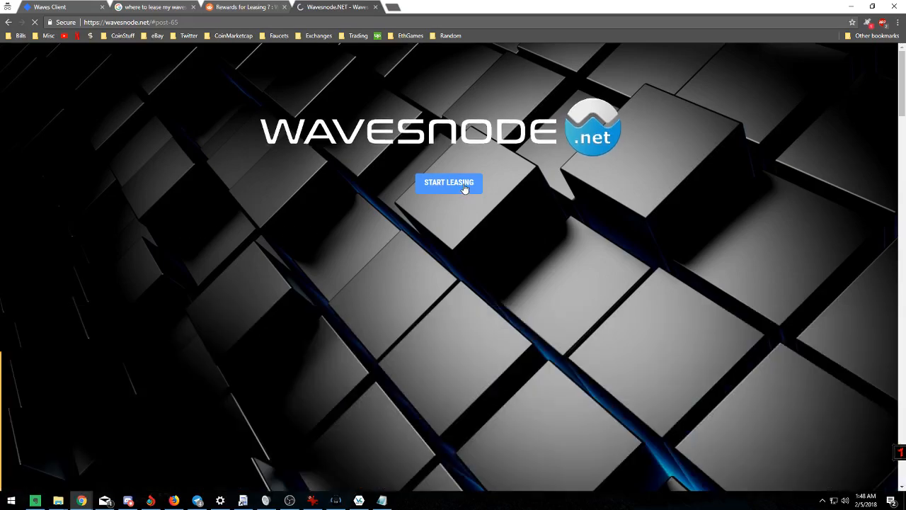
# - Go to Wavesnode.net's leasing instructions and select the LPOS node address for copying
pyautogui.click(465, 187)
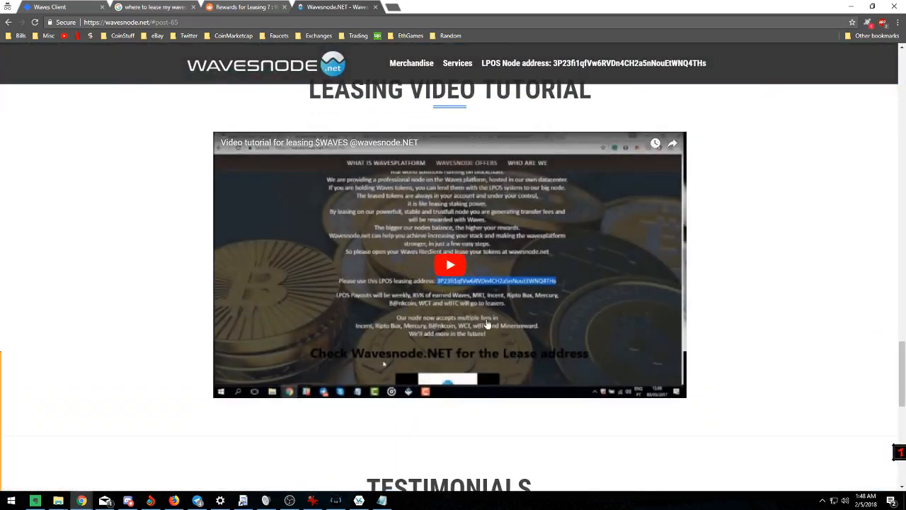
pyautogui.scroll(-3, 581, 330)
pyautogui.scroll(4, 558, 334)
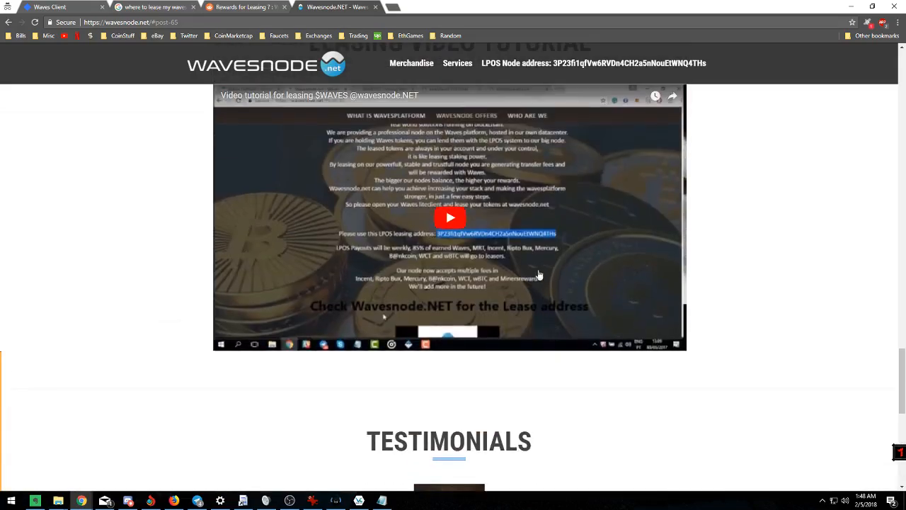
pyautogui.doubleClick(567, 63)
pyautogui.hotkey('ctrl', 'c')
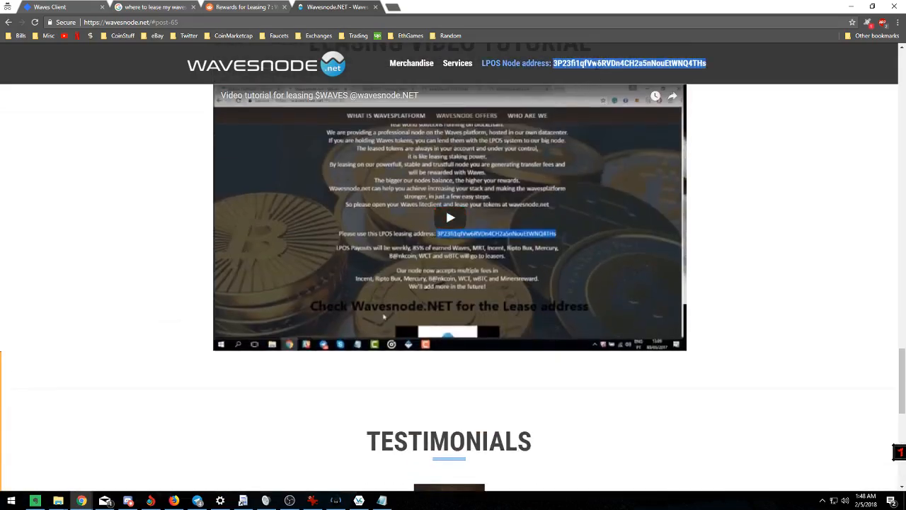
# - Start a lease to the pasted Wavesnode address for 10 WAVES, close it unsent, then open DEX
pyautogui.click(53, 8)
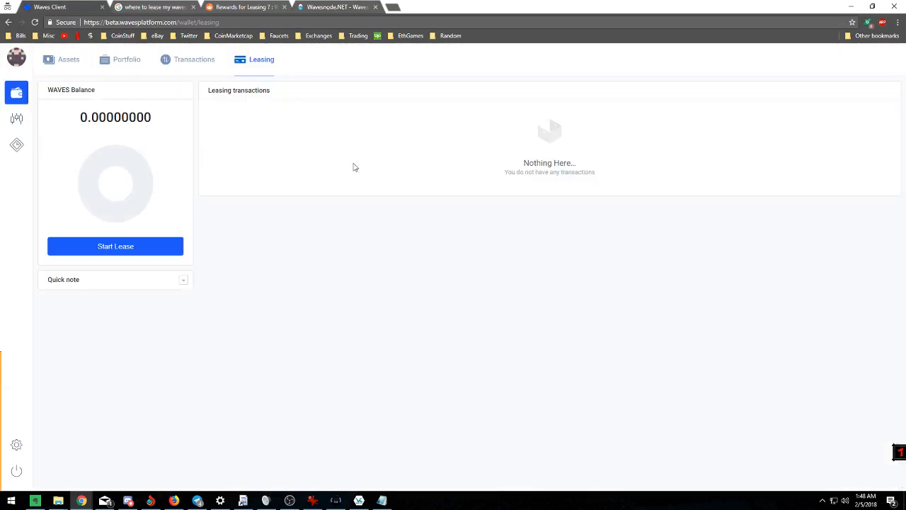
pyautogui.click(154, 250)
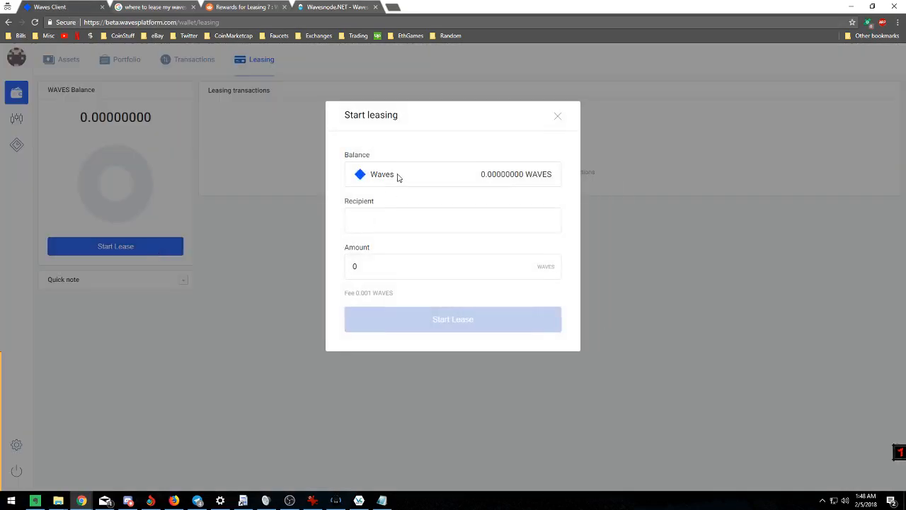
pyautogui.click(402, 223)
pyautogui.hotkey('ctrl', 'v')
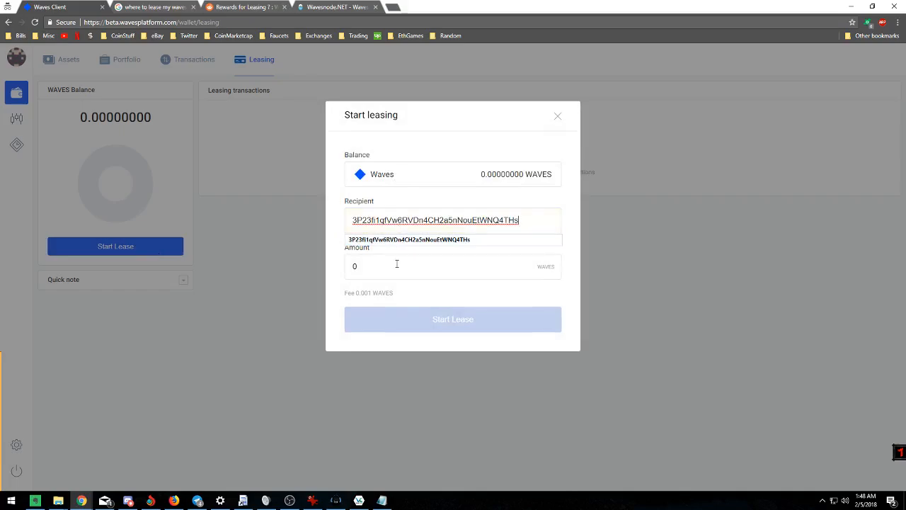
pyautogui.click(396, 264)
pyautogui.write('10')
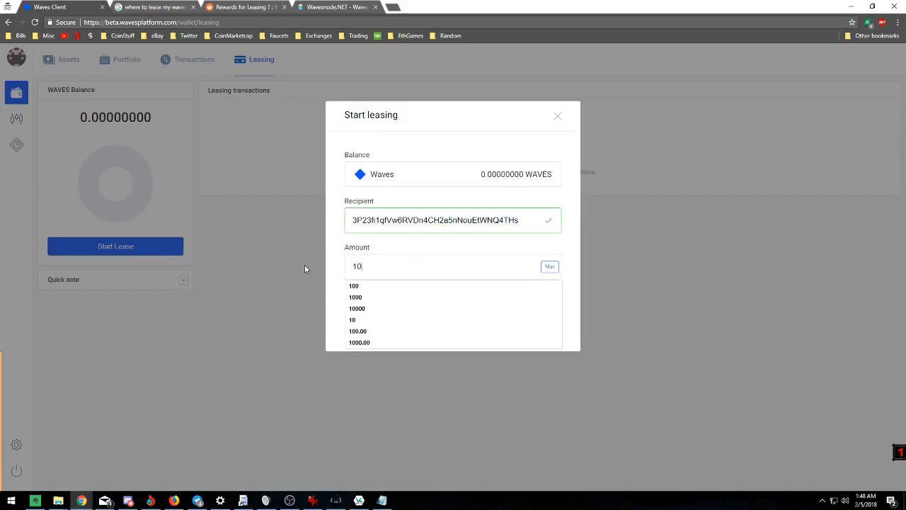
pyautogui.click(304, 265)
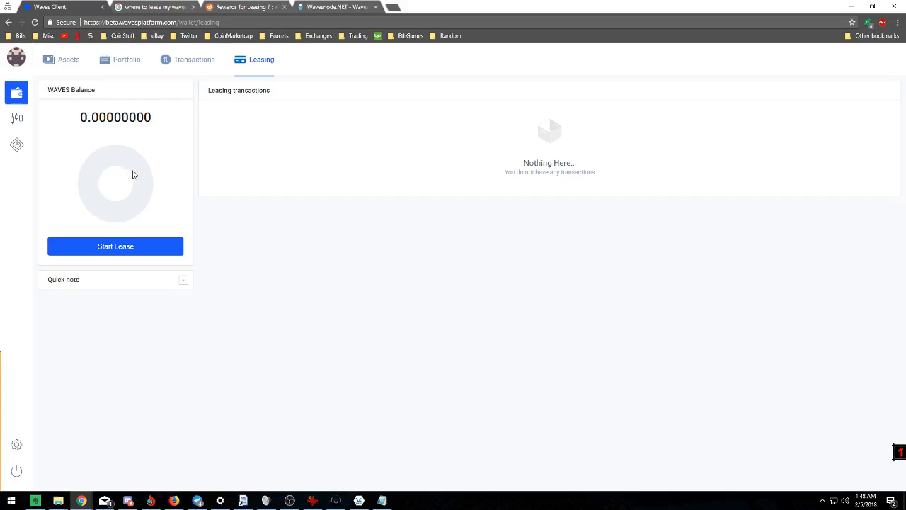
pyautogui.click(16, 121)
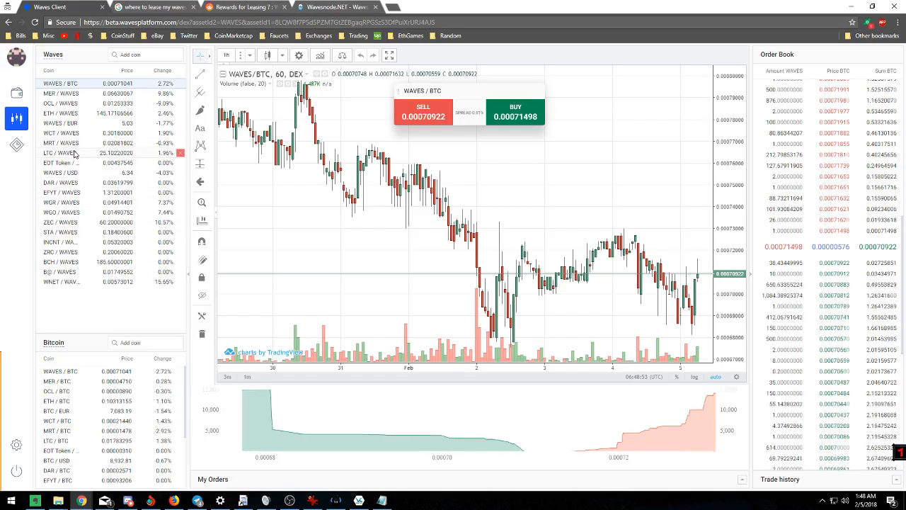
# - View the MER/WAVES and MER/BTC markets, then add the LACC / WAVES pair via coin search
pyautogui.click(77, 94)
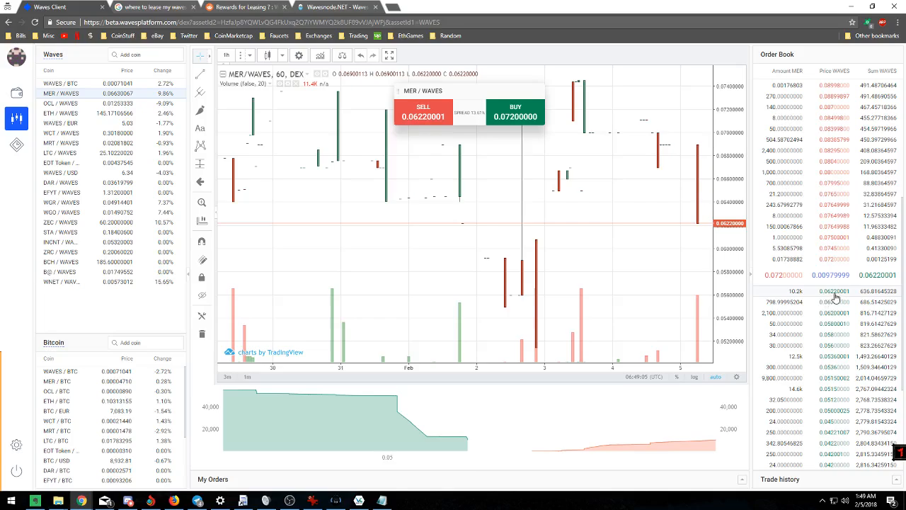
pyautogui.click(60, 382)
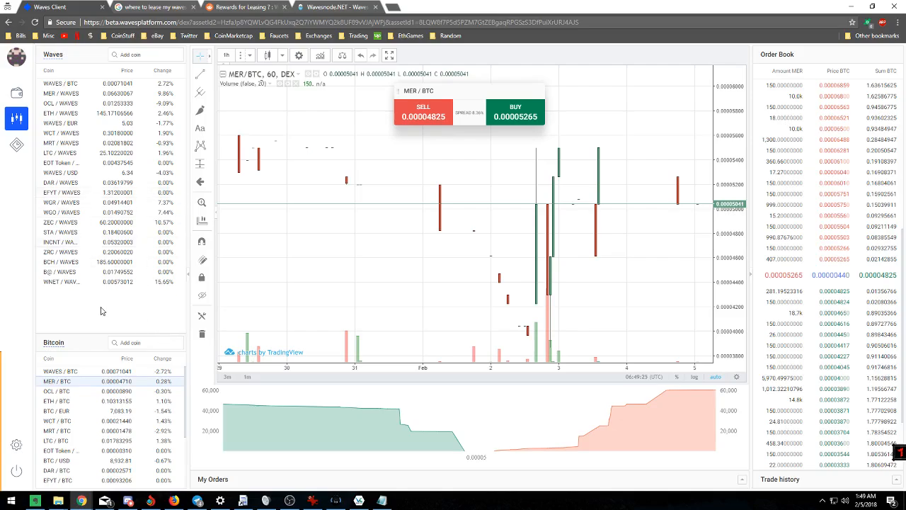
pyautogui.click(162, 57)
pyautogui.write('lad')
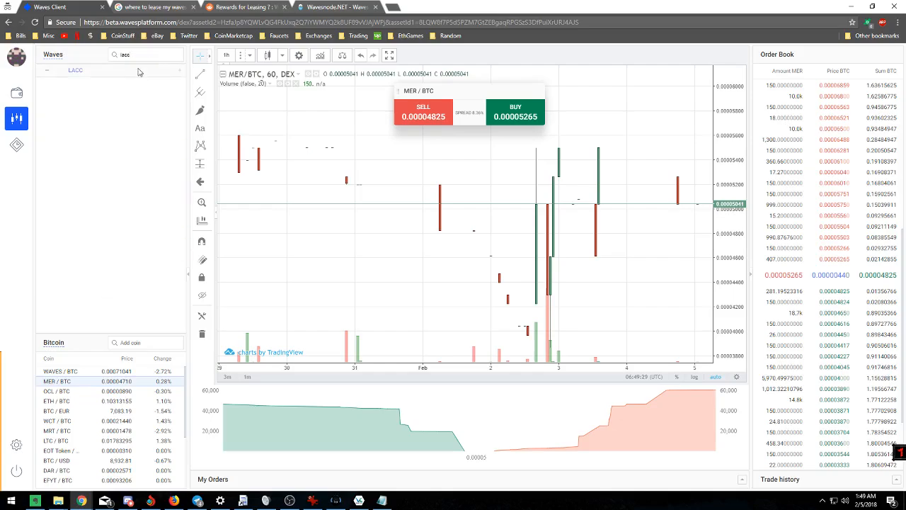
pyautogui.click(76, 73)
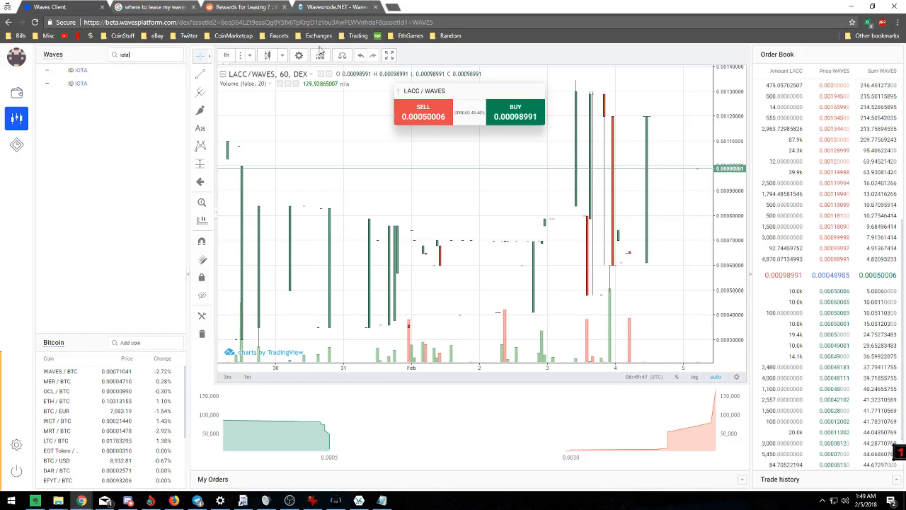
# - Dismiss the IOTA search results and clear the coin search to restore the full list
pyautogui.click(111, 165)
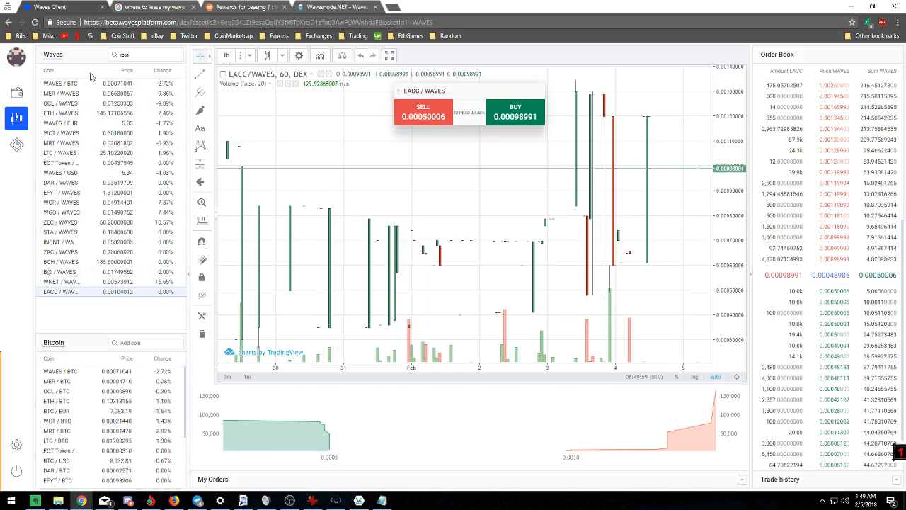
pyautogui.click(152, 57)
pyautogui.press('BackSpace')
# - Name the new token 'Pretend' with the description 'The fakest token around'
pyautogui.click(16, 144)
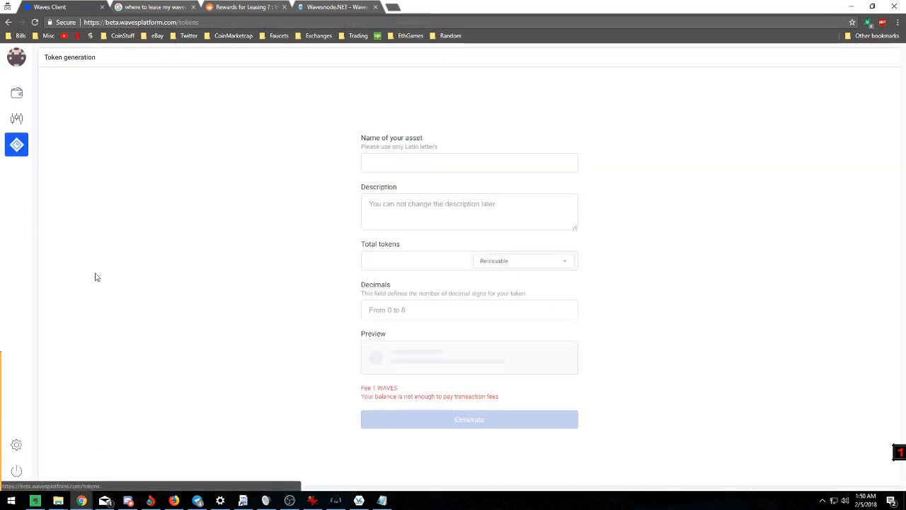
pyautogui.press('Tab')
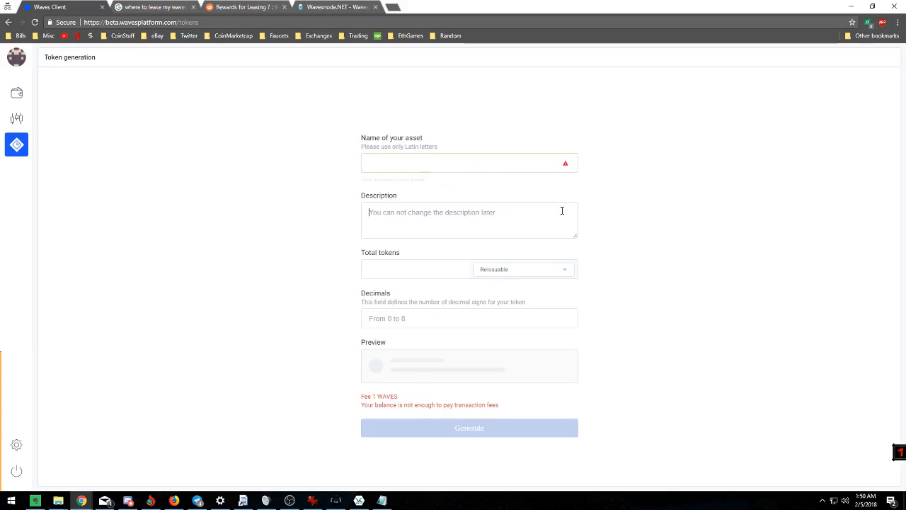
pyautogui.click(477, 165)
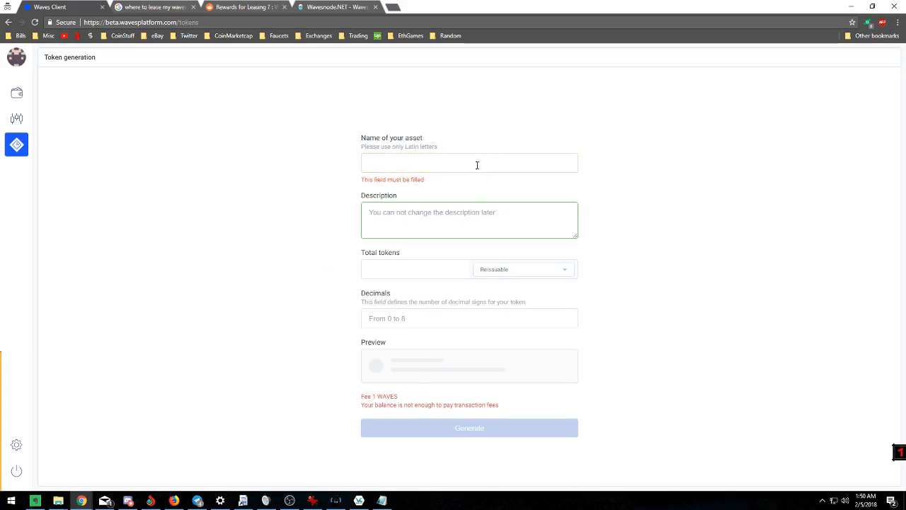
pyautogui.write('Pretend Token')
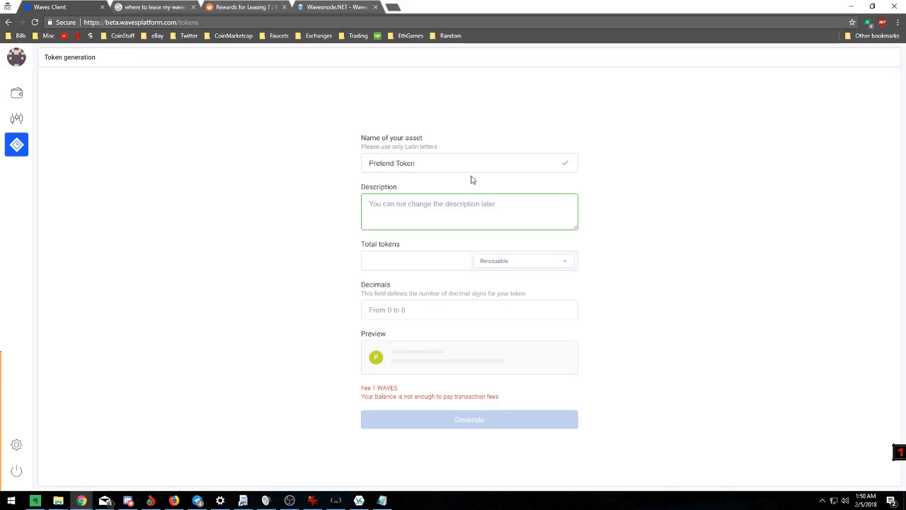
pyautogui.click(484, 203)
pyautogui.write('The f')
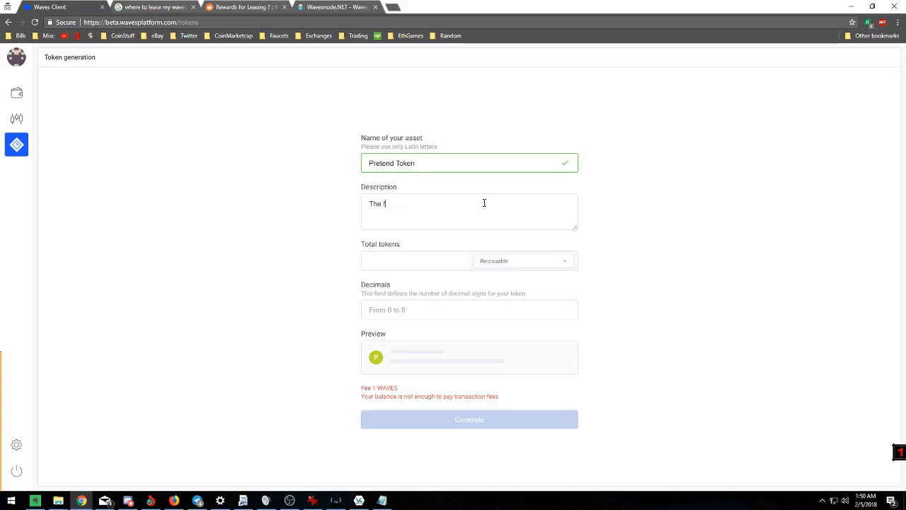
pyautogui.write('akest token around')
pyautogui.press('Tab')
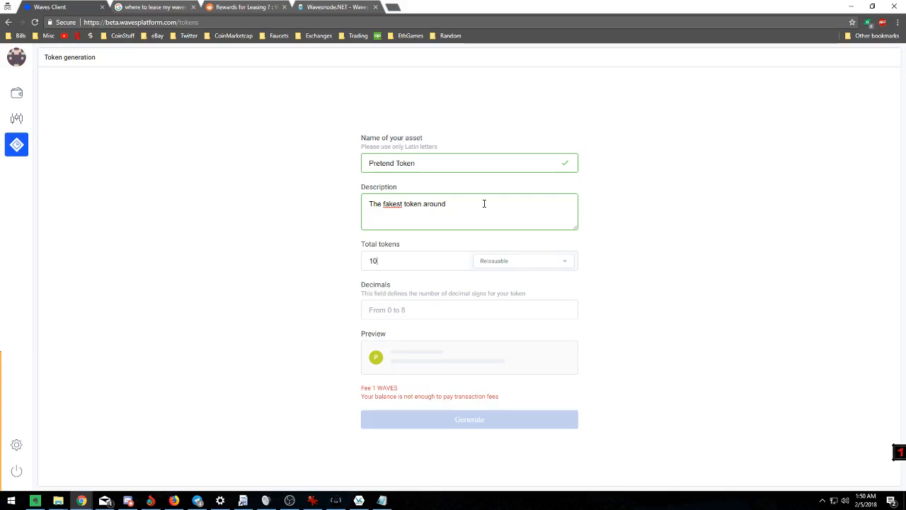
# - Set the token supply to Not reissuable
pyautogui.click(548, 267)
pyautogui.click(519, 292)
pyautogui.click(519, 263)
pyautogui.click(517, 280)
pyautogui.click(523, 263)
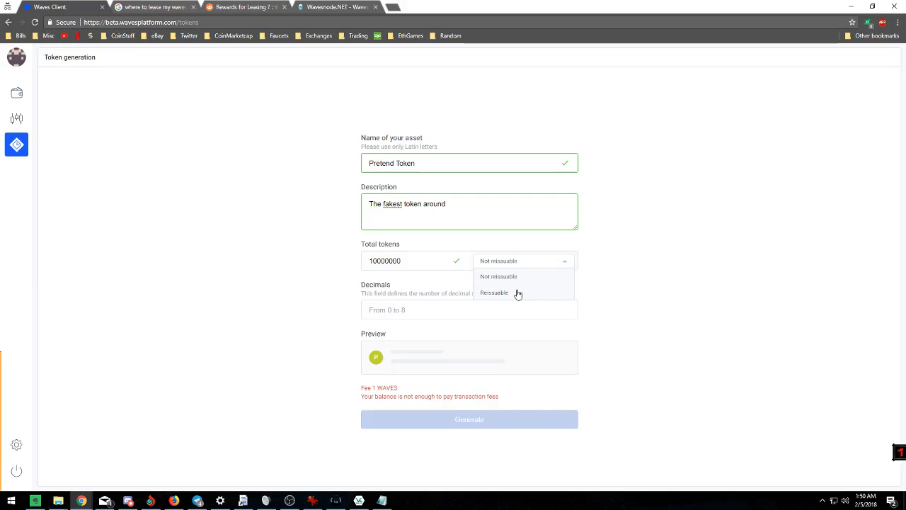
pyautogui.click(613, 282)
# - Enter 5 in the Decimals field
pyautogui.rightClick(427, 312)
pyautogui.click(421, 310)
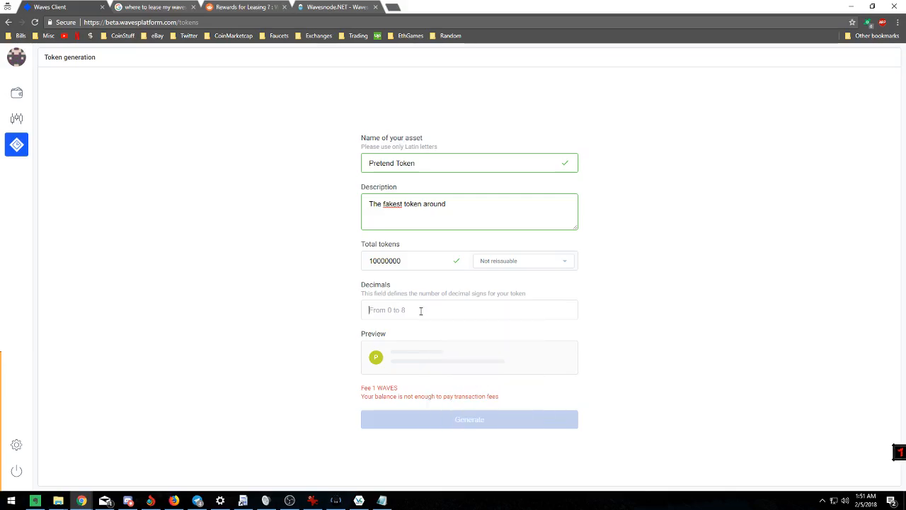
pyautogui.write('5')
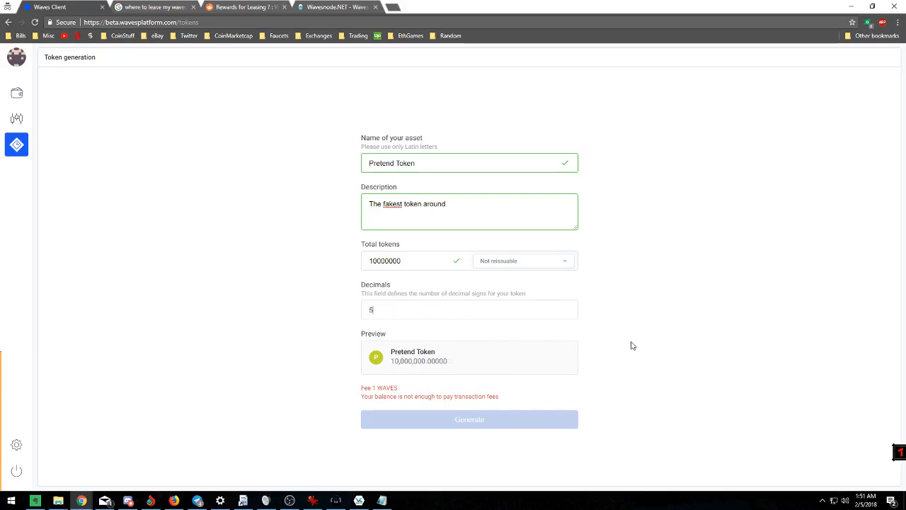
pyautogui.click(631, 345)
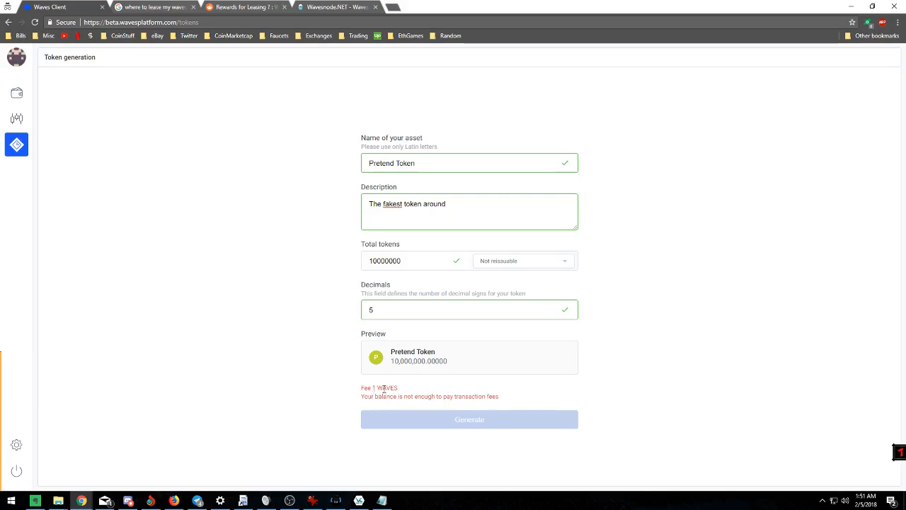
# - Highlight the 1 WAVES fee, select the Pretend Token name, and return to the DEX view
pyautogui.moveTo(373, 388); pyautogui.dragTo(416, 389)
pyautogui.click(291, 390)
pyautogui.moveTo(399, 389); pyautogui.dragTo(288, 387)
pyautogui.click(420, 163)
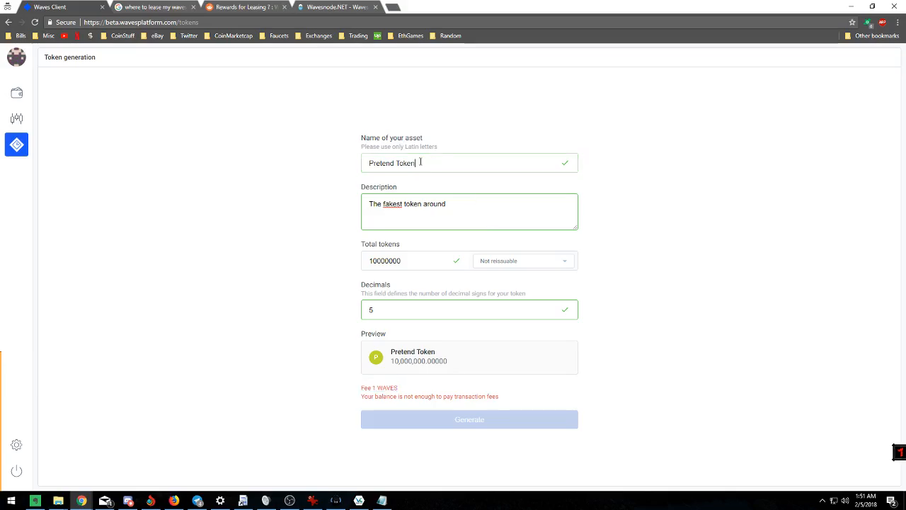
pyautogui.moveTo(420, 162); pyautogui.dragTo(316, 170)
pyautogui.hotkey('ctrl', 'c')
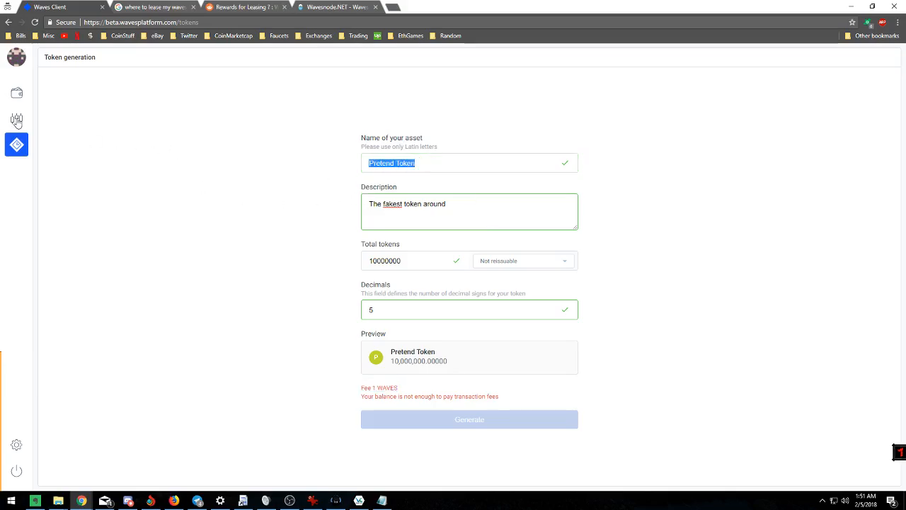
pyautogui.click(17, 119)
# - Paste the Pretend Token name into the Waves coin search
pyautogui.click(142, 56)
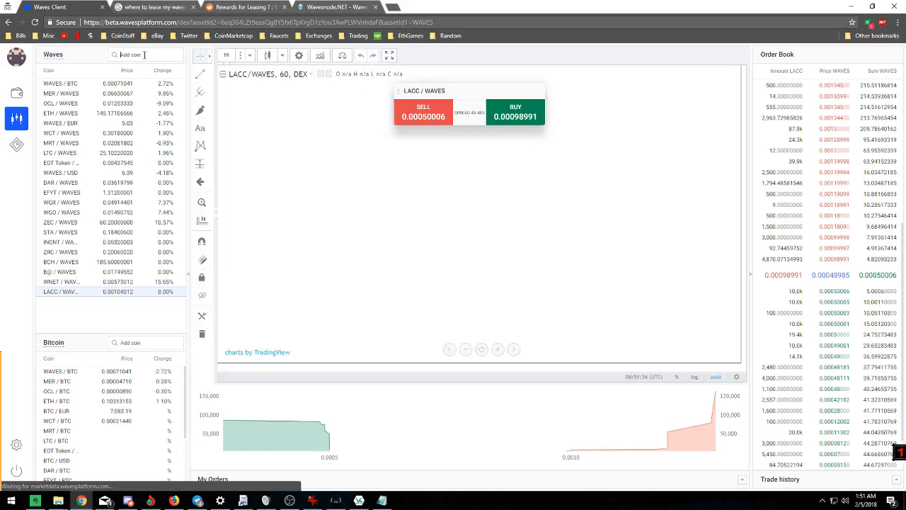
pyautogui.hotkey('ctrl', 'v')
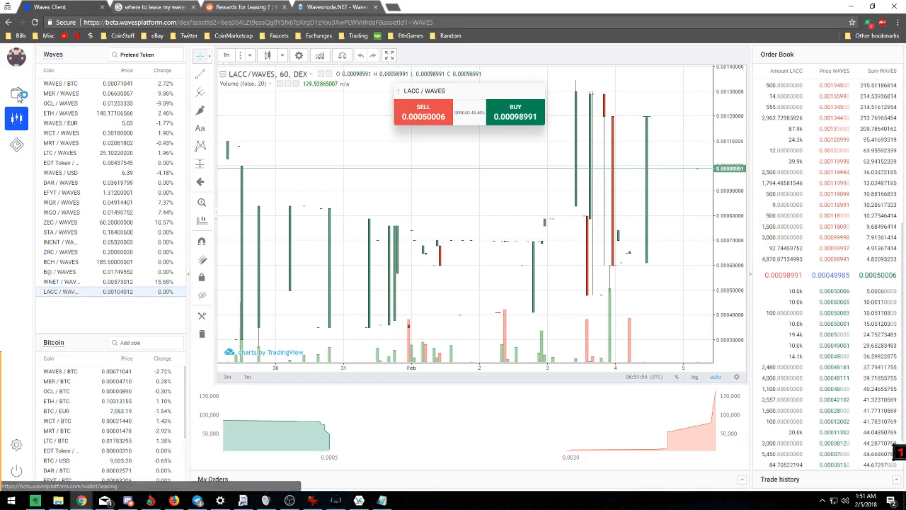
pyautogui.click(15, 445)
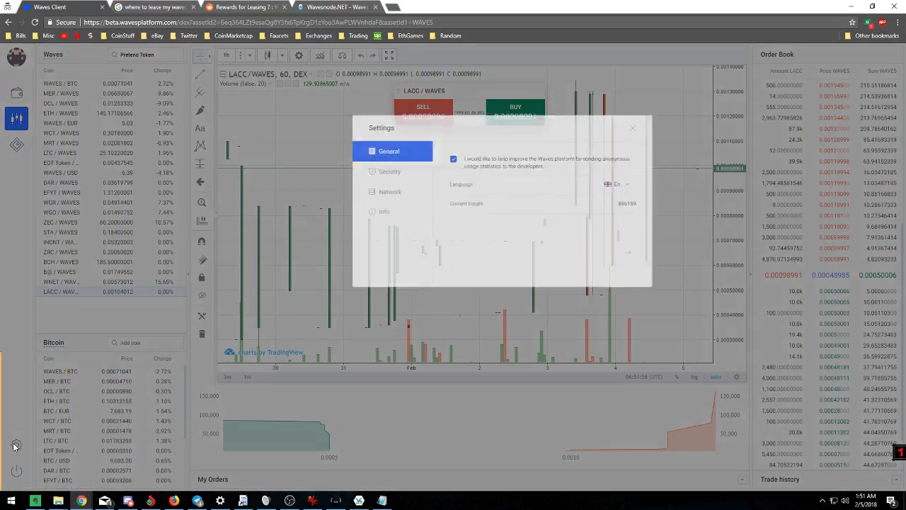
pyautogui.click(329, 189)
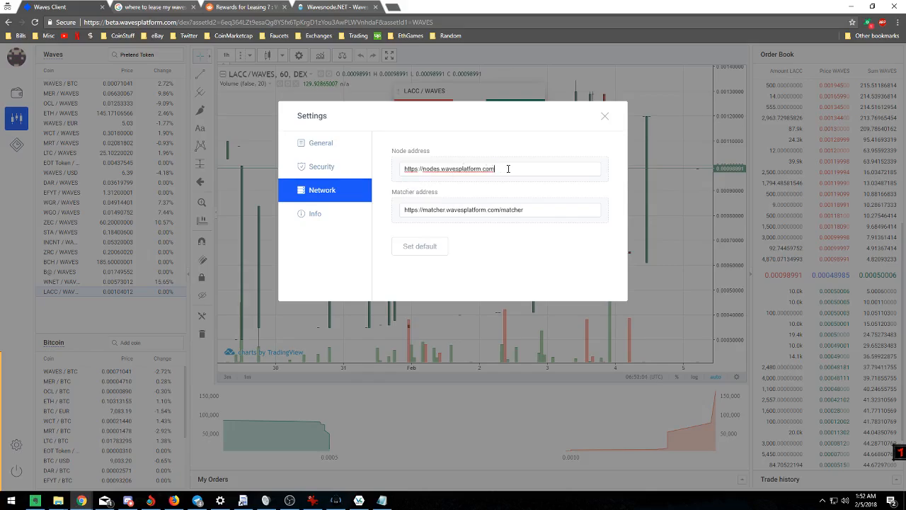
pyautogui.tripleClick(507, 169)
pyautogui.click(340, 212)
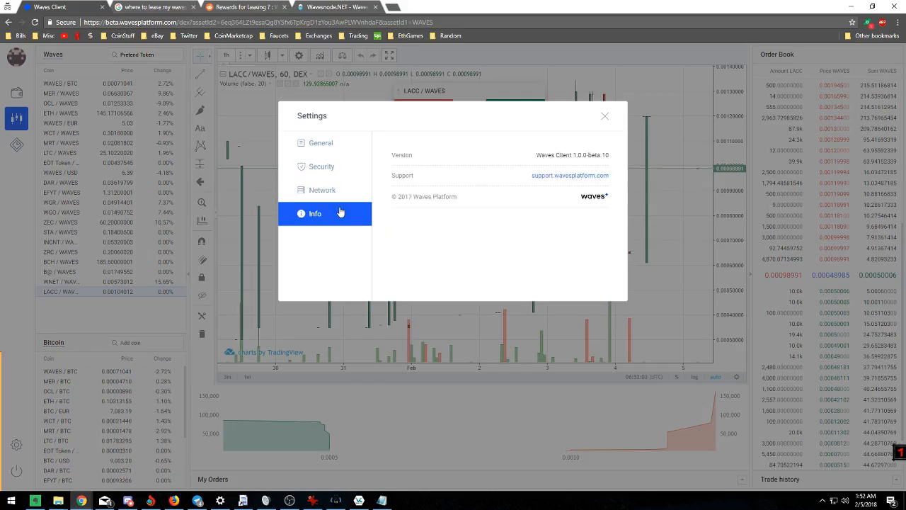
pyautogui.click(15, 435)
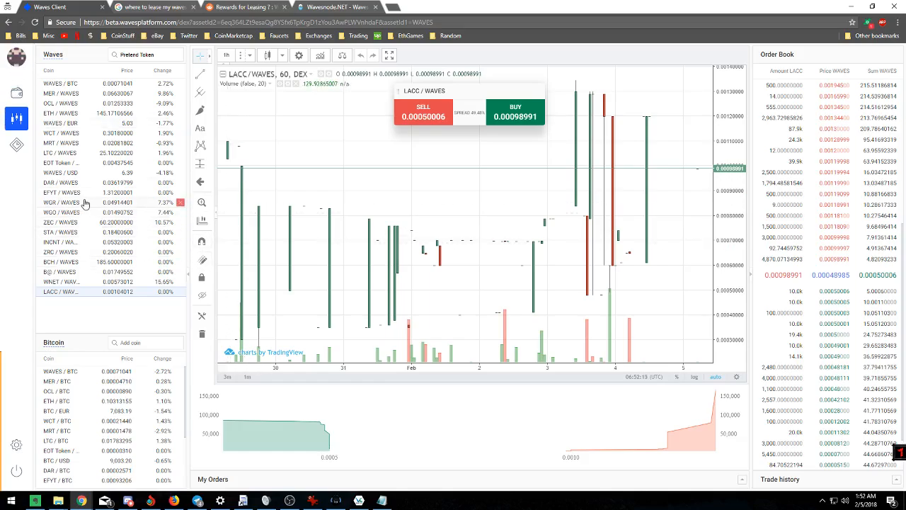
# - Open Account Information, then select and deselect the wallet address
pyautogui.click(16, 58)
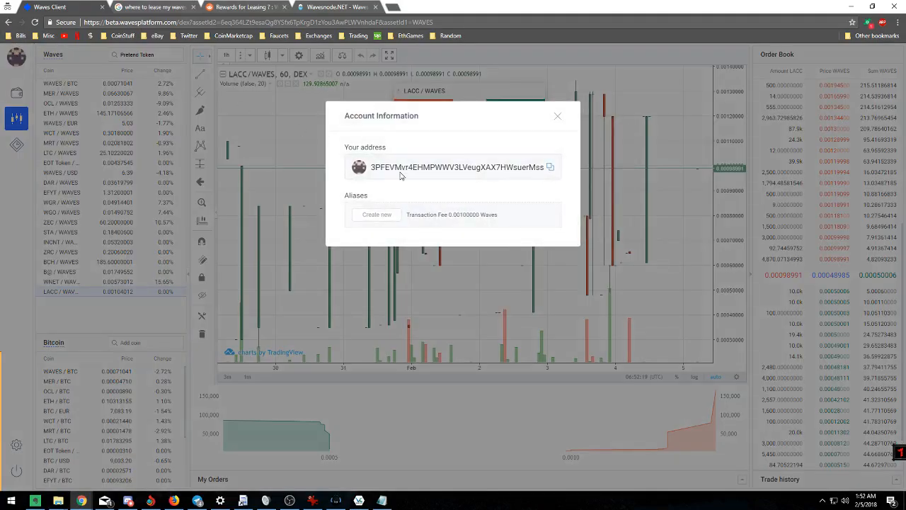
pyautogui.doubleClick(400, 173)
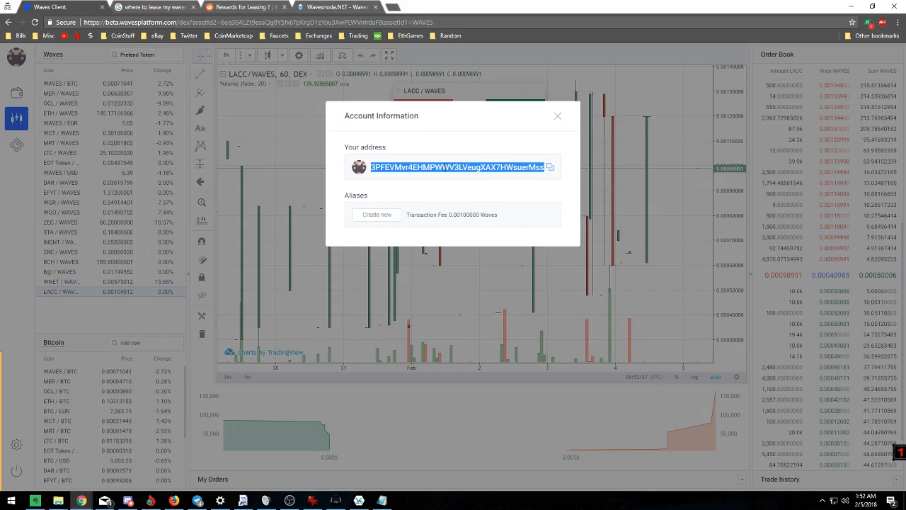
pyautogui.click(444, 167)
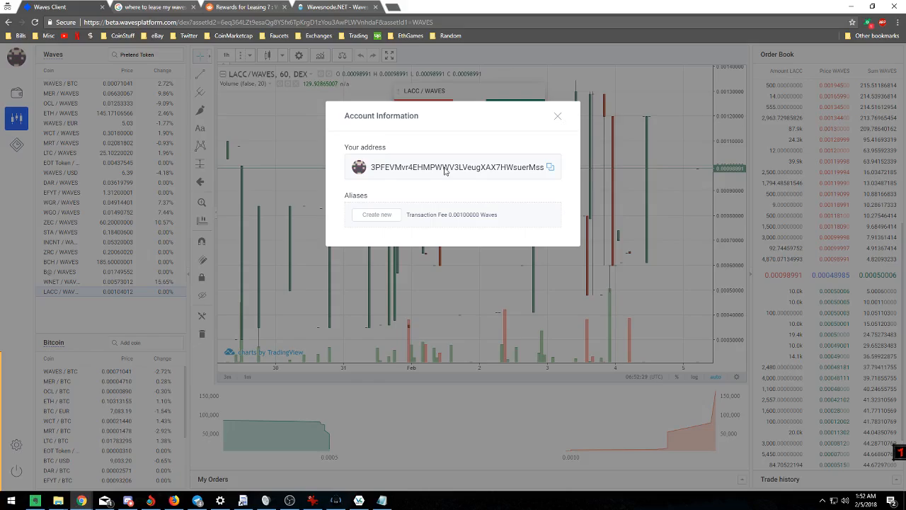